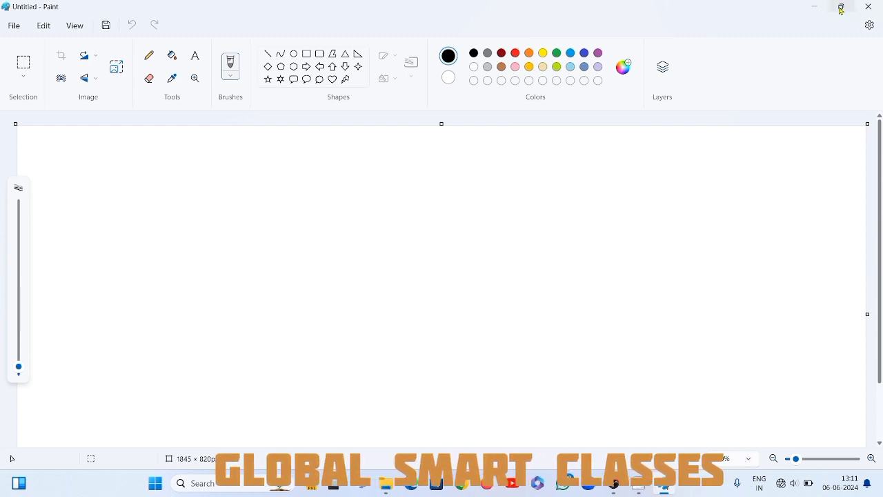
- Draw a tall vertical curve near the canvas centre with the Curve tool, bowing its lower part outward to the right
mouse_move(842, 12)
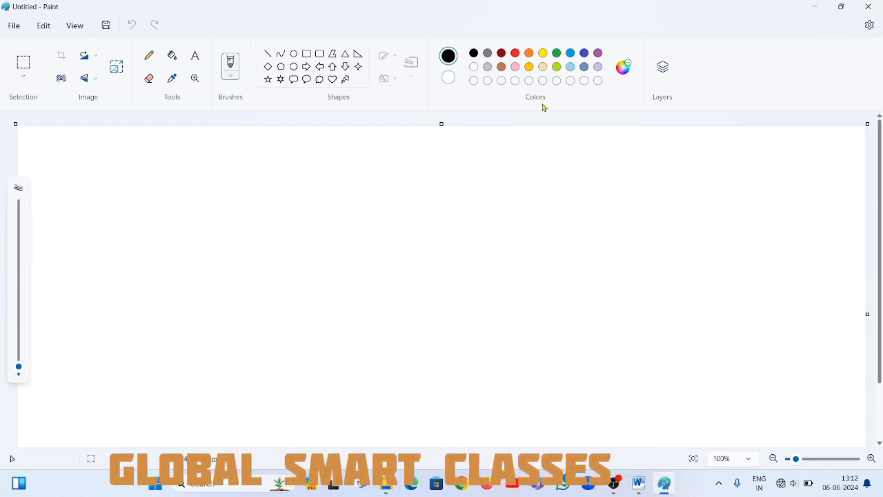
click(283, 60)
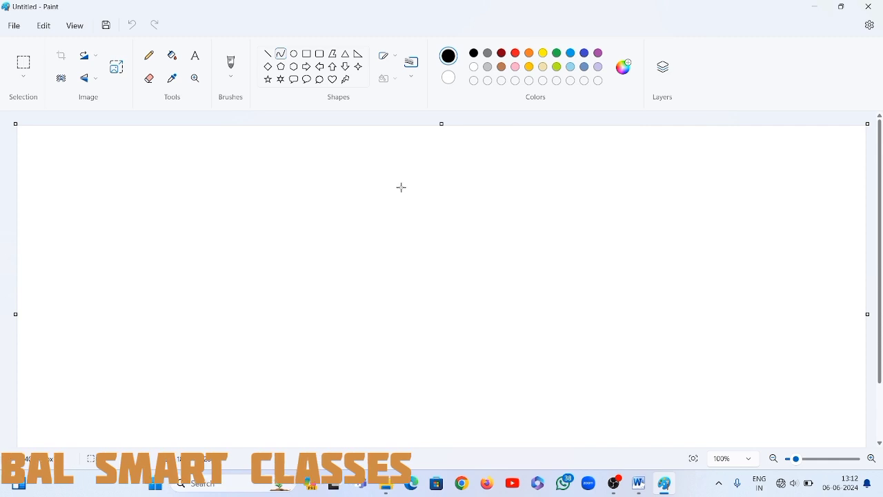
drag(401, 185, 405, 302)
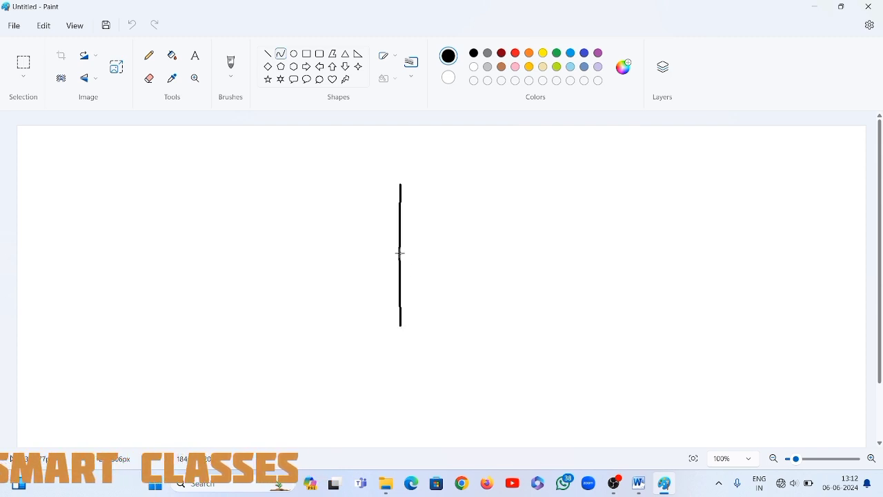
drag(400, 253, 444, 303)
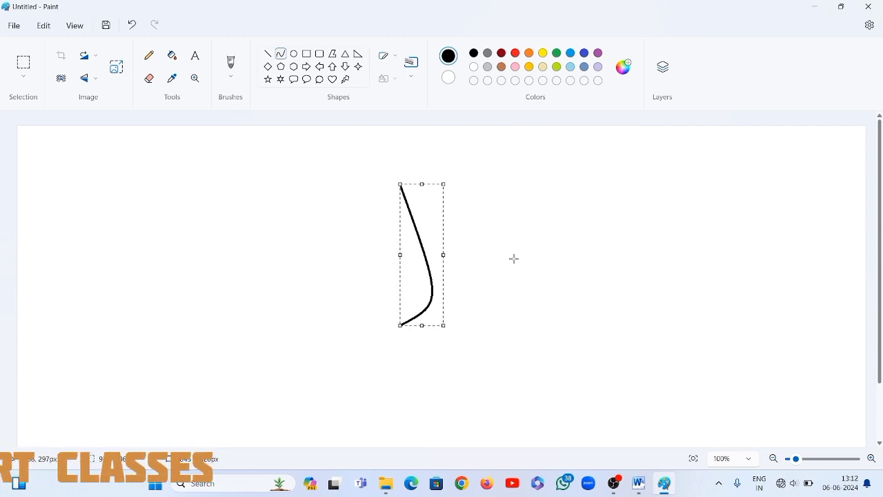
click(514, 258)
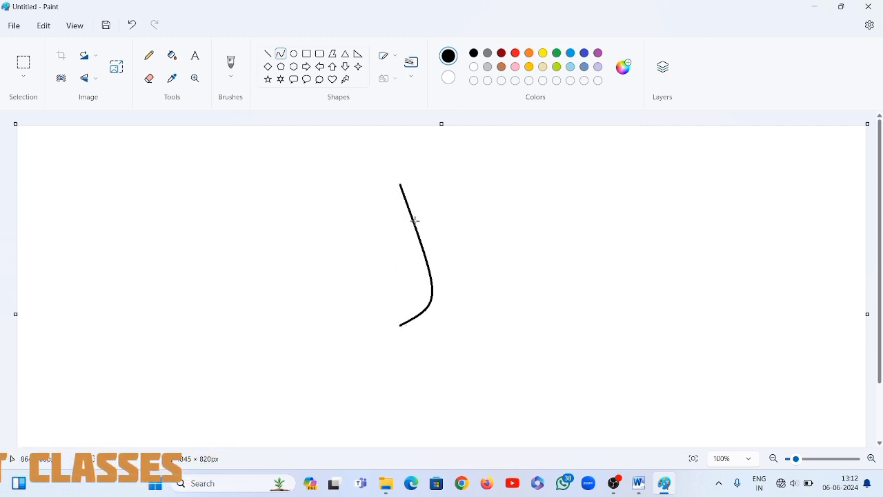
- Draw the first petal with two curves: a rounded tip branching off the first curve and an outer side ending at its base
drag(414, 221, 401, 326)
click(470, 176)
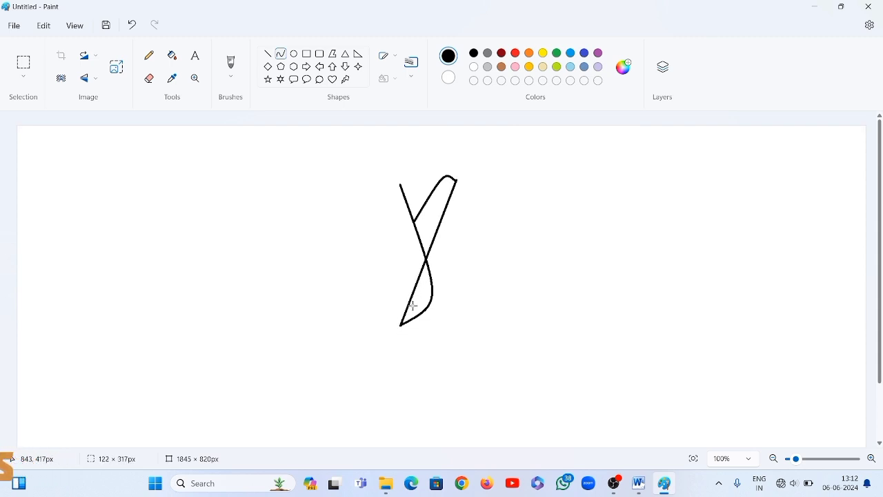
drag(417, 284, 487, 325)
click(536, 308)
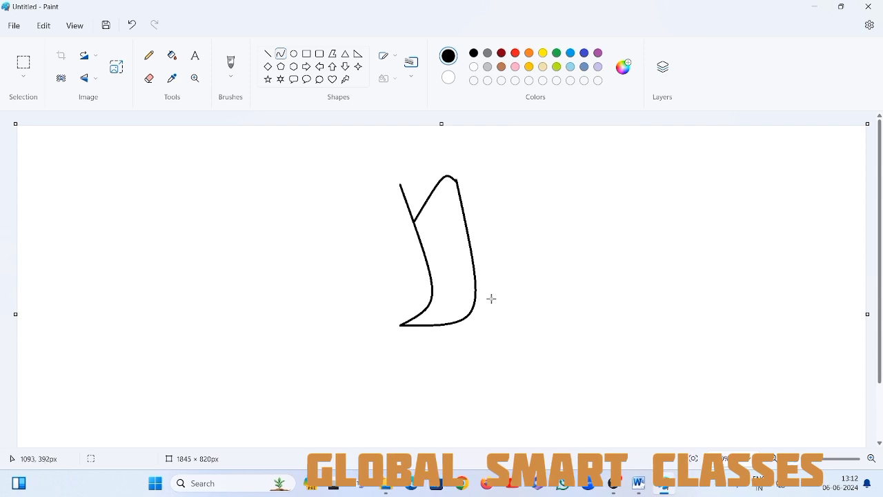
- Draw the rounded tip of the second petal, branching up and right from the first petal's outer side
drag(463, 217, 497, 163)
click(496, 163)
click(520, 152)
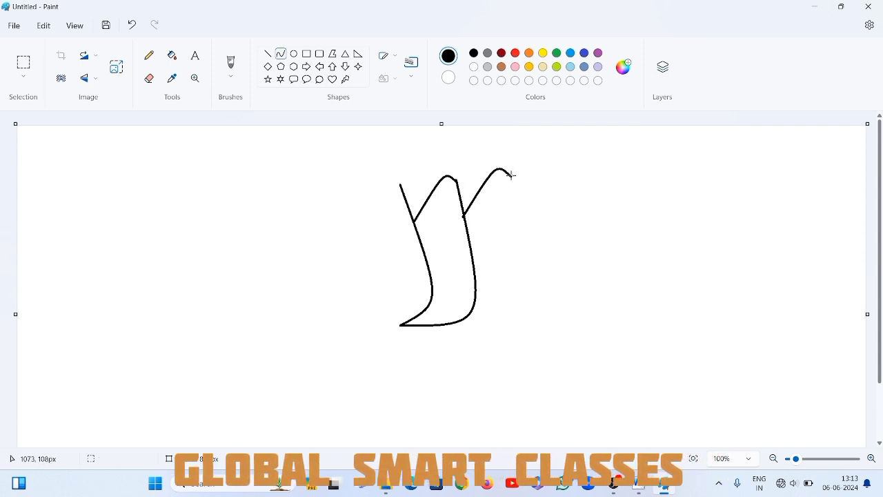
drag(511, 177, 473, 244)
drag(454, 275, 400, 327)
drag(448, 271, 552, 348)
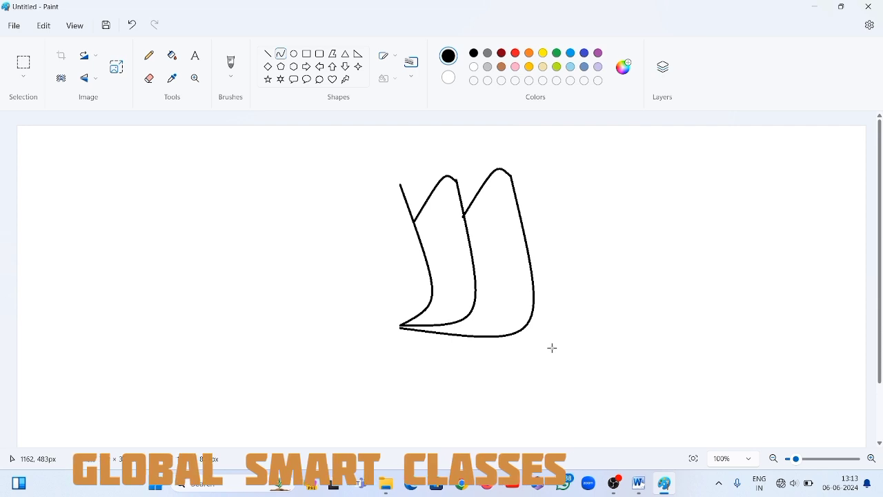
click(552, 348)
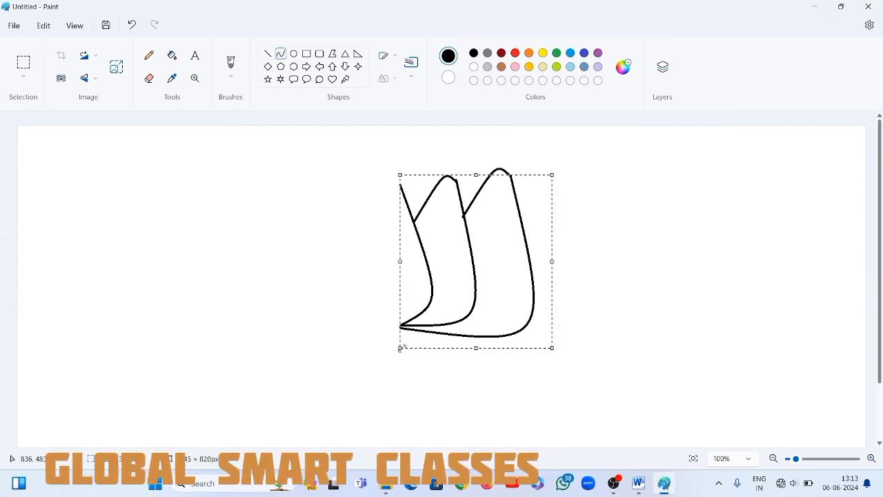
drag(400, 349, 400, 344)
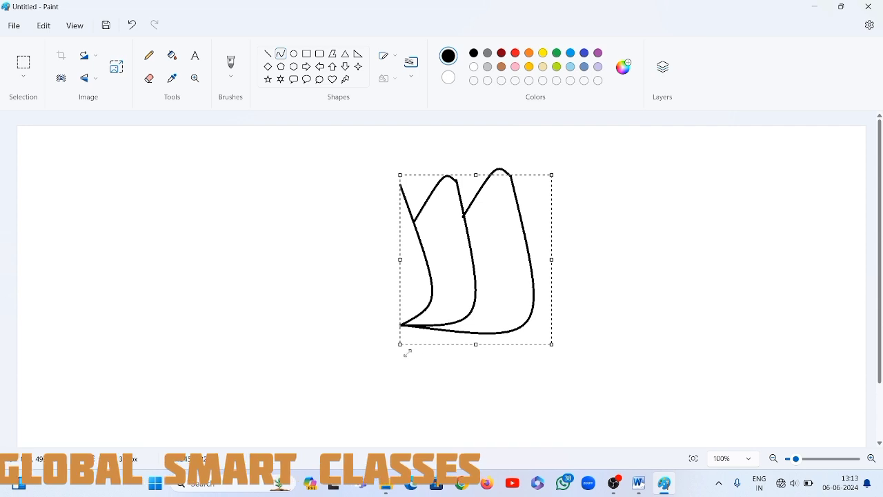
drag(407, 352, 407, 354)
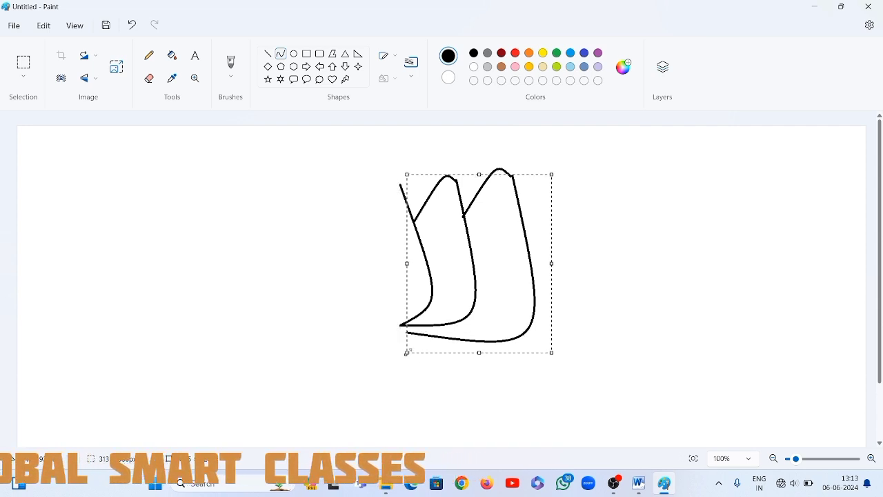
key(ctrl+z)
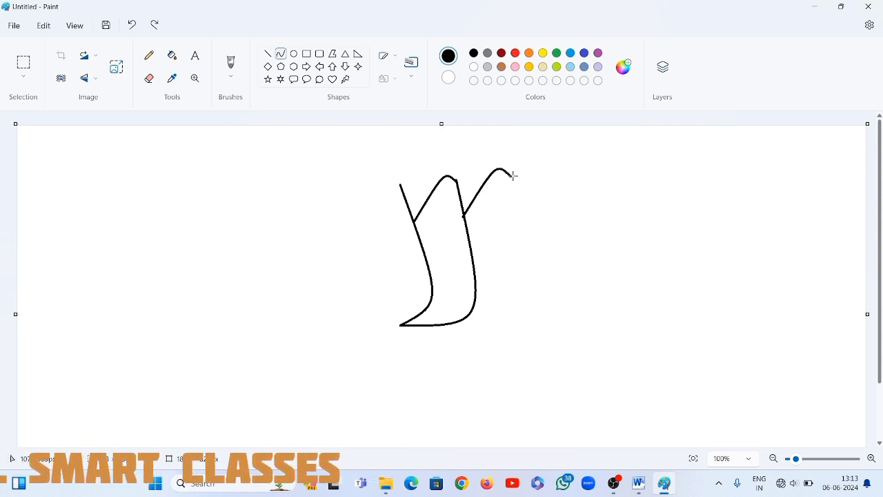
- Draw the second petal's outer side as a curve from its tip to the shared base point, bowed to the lower right
drag(512, 176, 402, 325)
drag(448, 266, 534, 334)
click(534, 334)
click(654, 262)
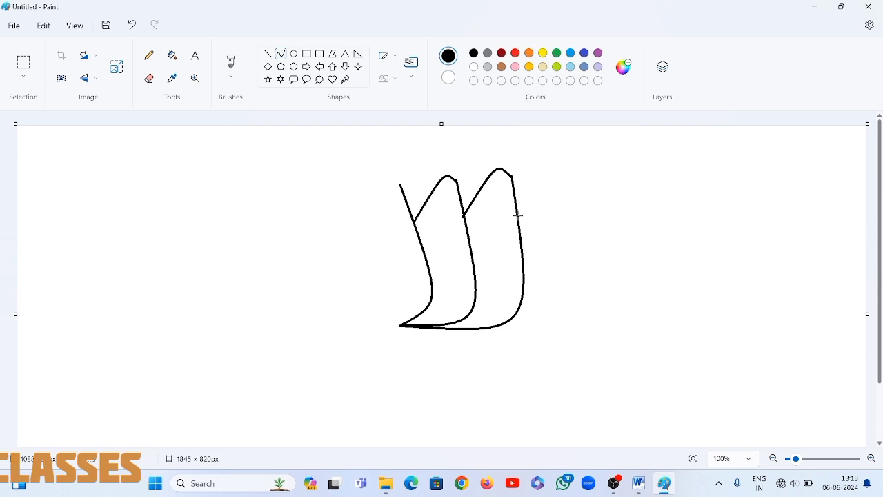
- Draw the third petal with a rounded tip off the second petal's side and an outer curve down to the shared base point
mouse_move(517, 216)
mouse_down()
mouse_move(563, 170)
mouse_move(550, 154)
mouse_move(566, 166)
mouse_up()
click(578, 136)
key(ctrl+z)
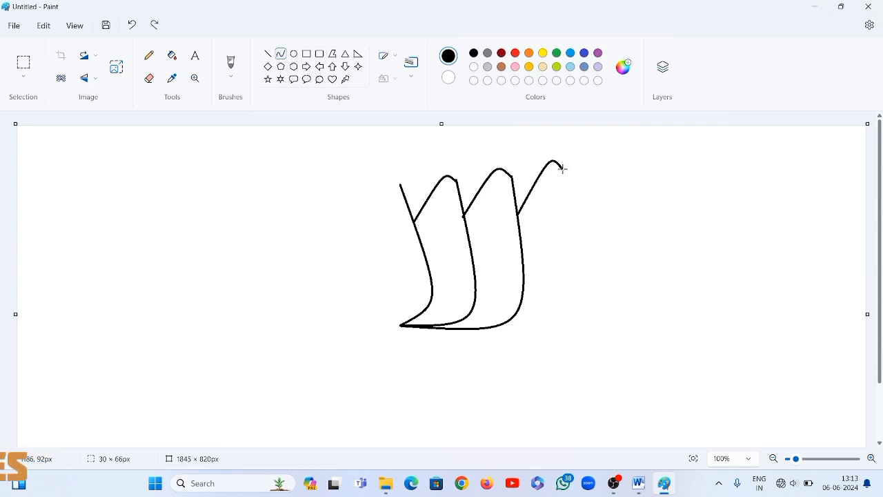
drag(563, 168, 400, 326)
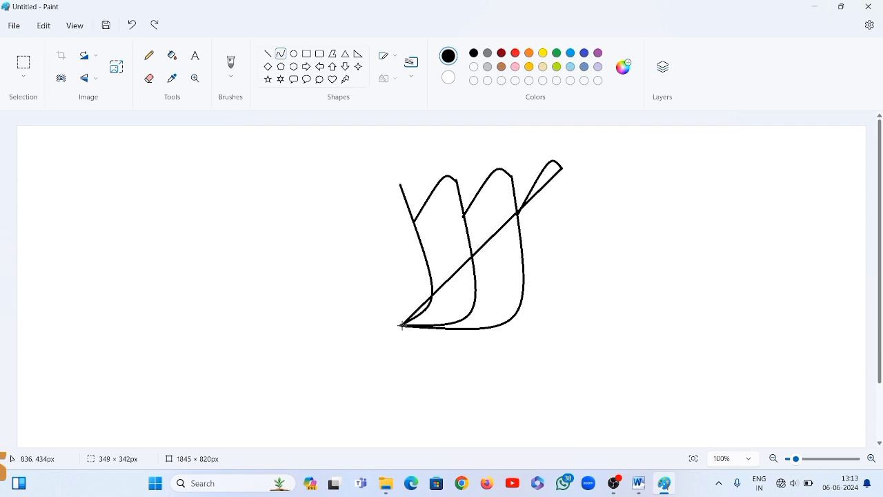
drag(449, 278, 583, 356)
click(632, 309)
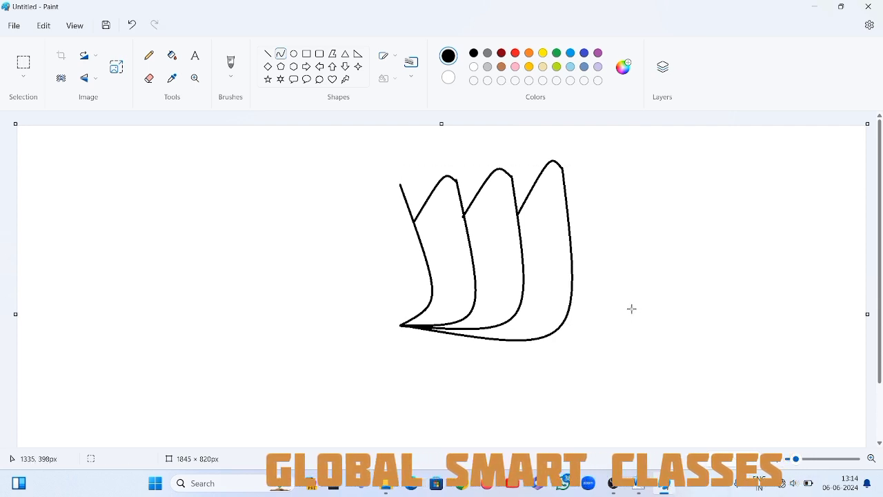
- Duplicate the three-petal drawing using a rectangular selection of about 481 × 449 px, and place the copy left of the original
click(16, 73)
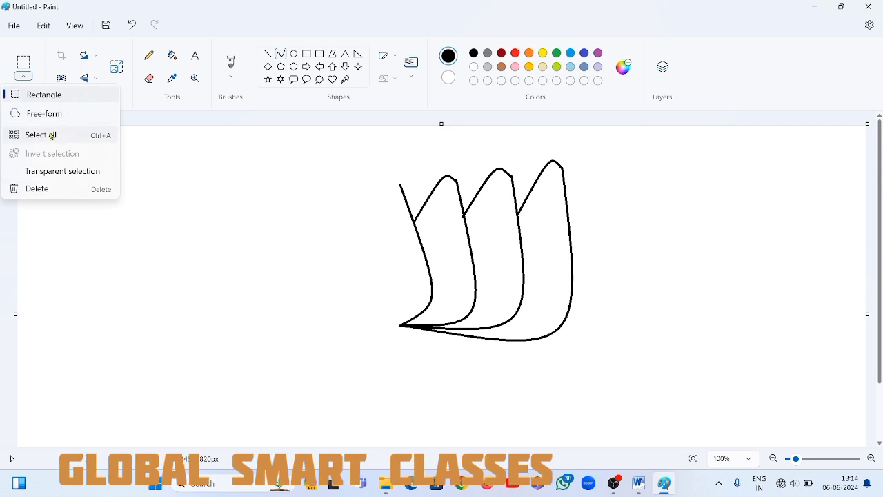
click(50, 96)
mouse_move(367, 143)
mouse_down()
mouse_move(367, 273)
mouse_move(444, 348)
mouse_move(626, 356)
mouse_move(576, 343)
mouse_move(589, 349)
mouse_up()
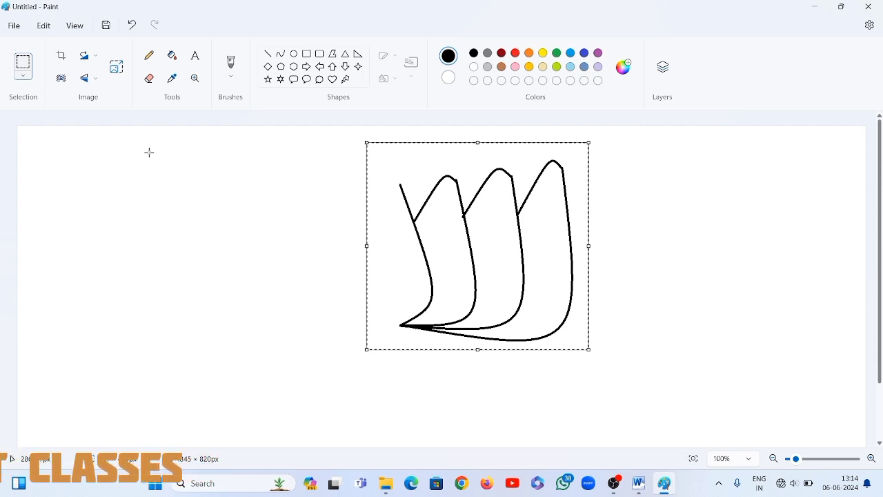
click(24, 75)
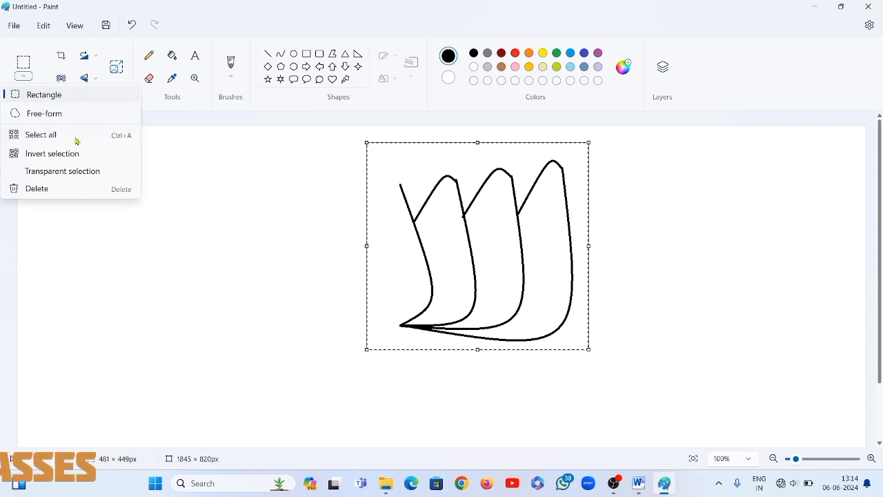
click(208, 160)
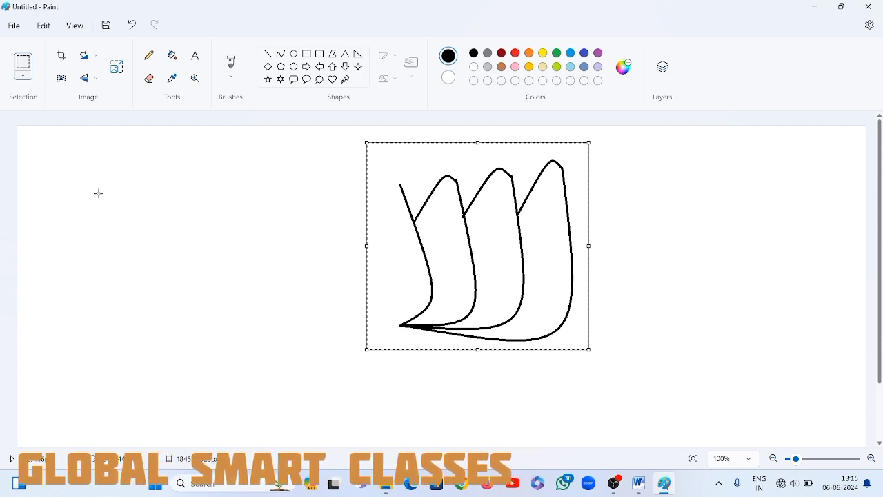
key(ctrl+v)
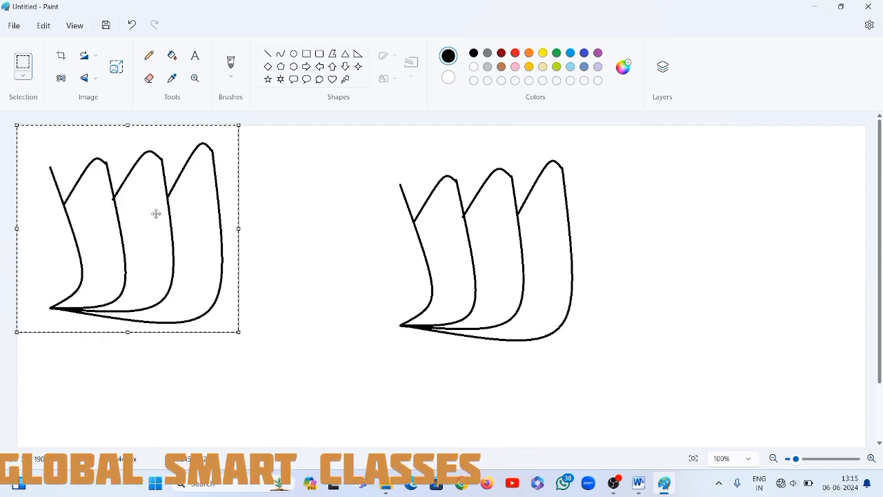
mouse_move(144, 215)
mouse_down()
mouse_move(157, 246)
mouse_move(235, 236)
mouse_up()
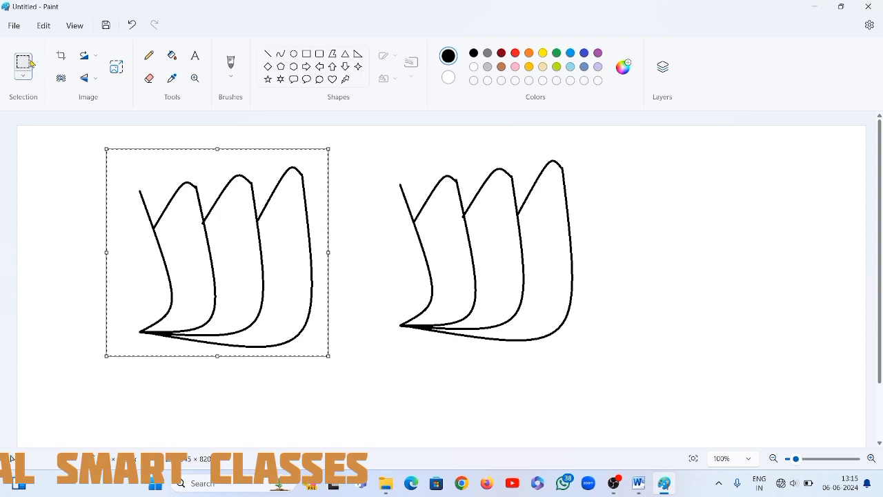
- Try rotating the copied petals 180° and flipping them horizontally and vertically
click(95, 58)
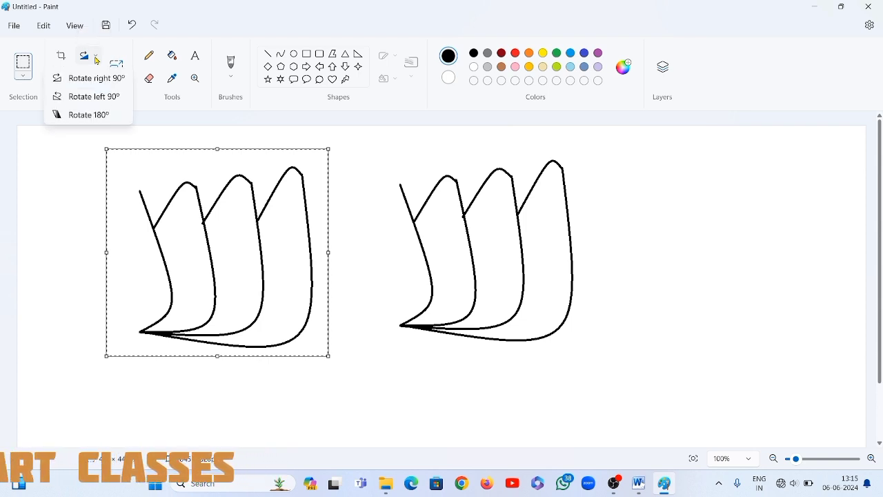
click(83, 118)
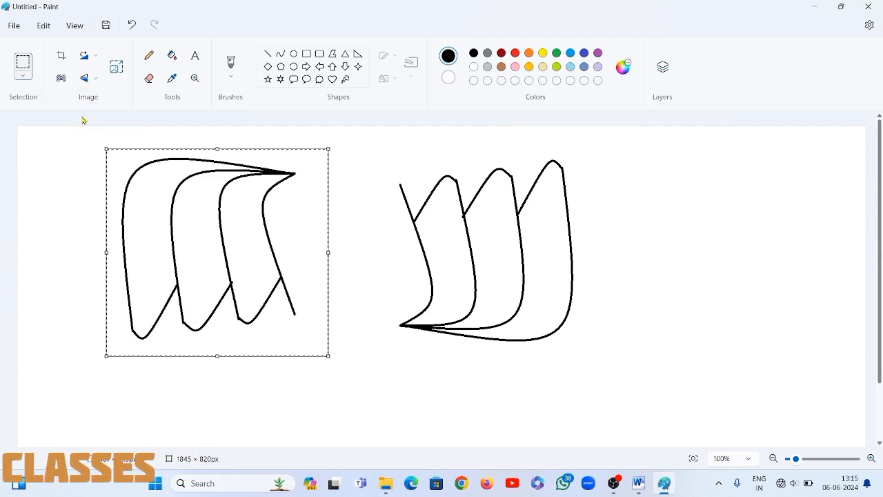
click(93, 78)
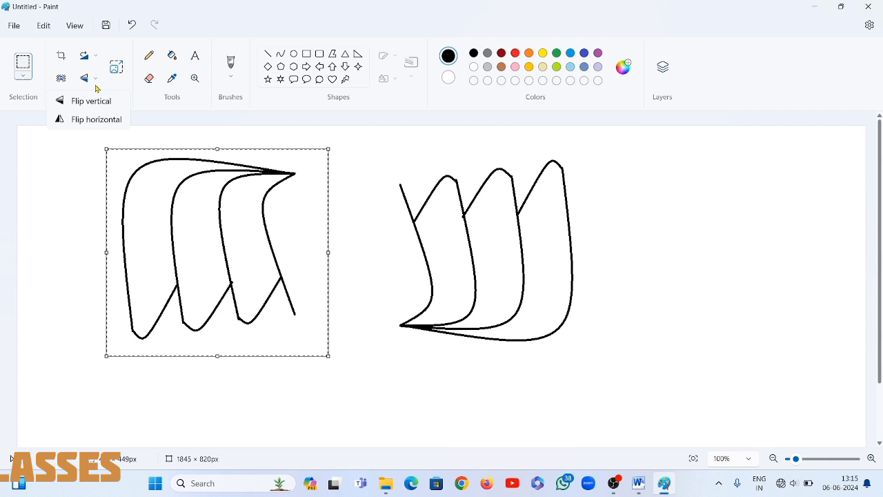
click(96, 120)
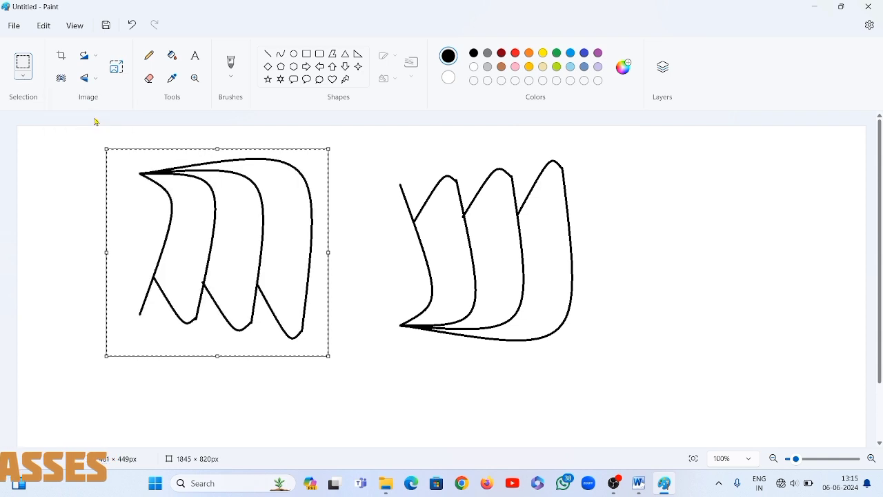
click(97, 79)
click(95, 104)
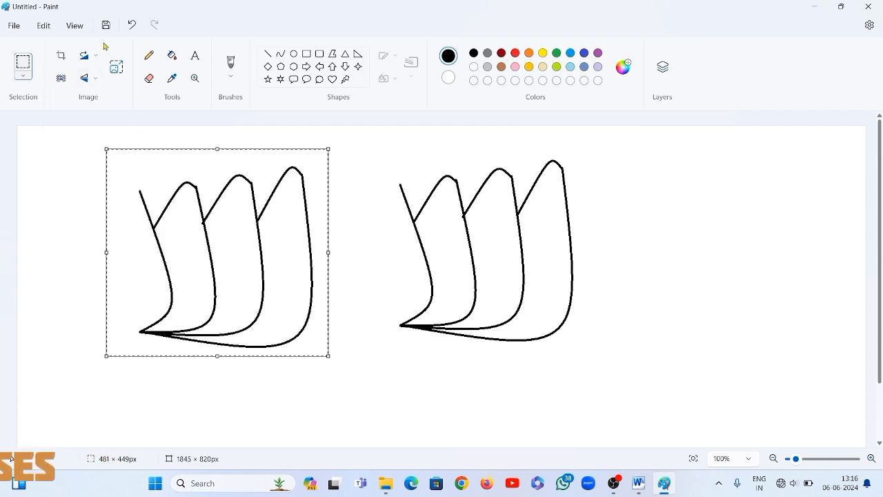
- Flip the copied petals horizontally and move the mirrored copy closer to the original half
click(97, 78)
click(93, 119)
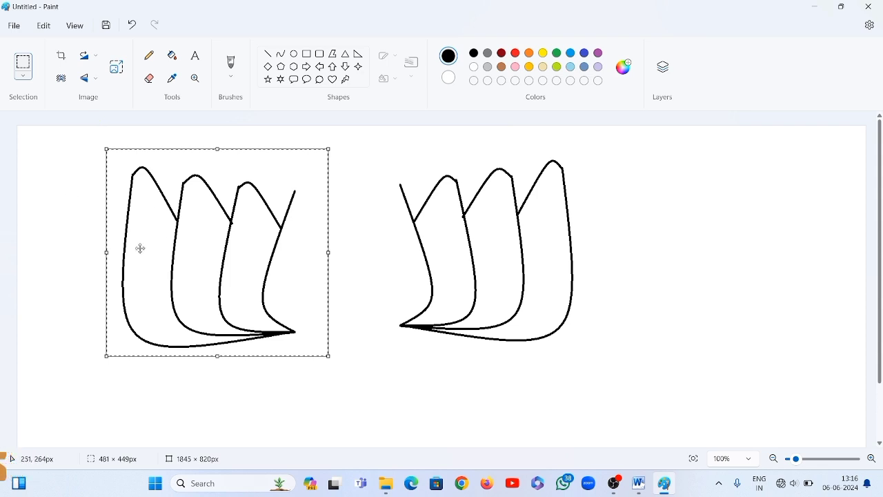
mouse_move(140, 247)
mouse_down()
mouse_move(281, 245)
mouse_move(246, 245)
mouse_move(198, 228)
mouse_up()
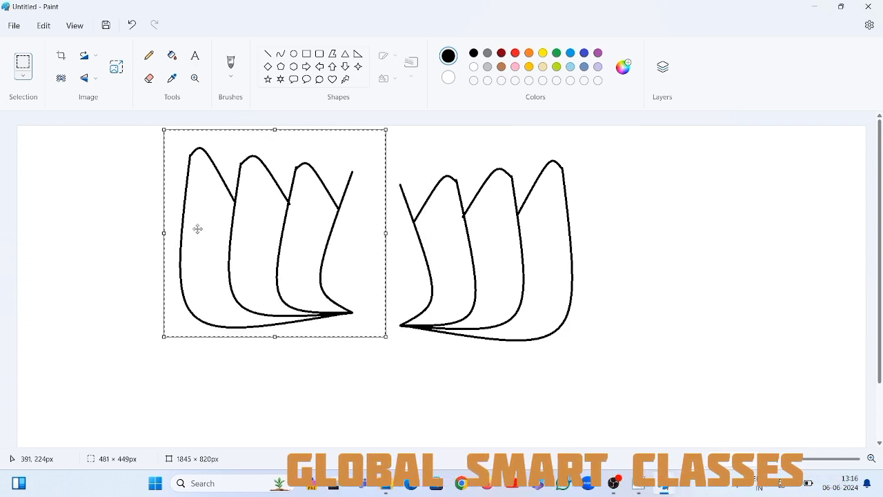
- Turn on transparent selection and move the mirrored petals right and slightly down, level with the original half
click(24, 78)
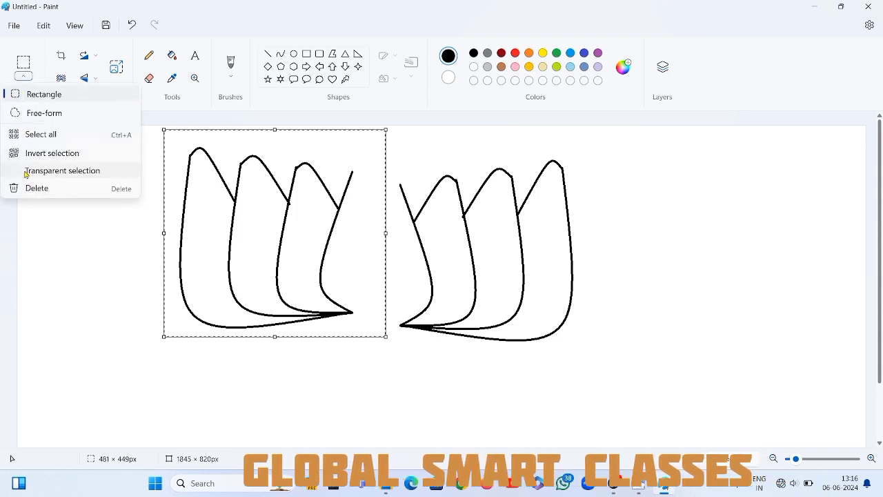
click(17, 172)
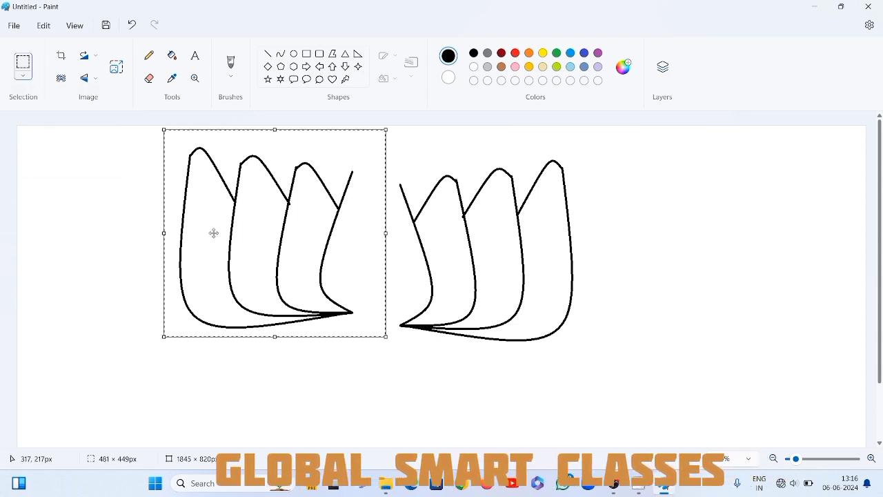
mouse_move(211, 229)
mouse_down()
mouse_move(286, 231)
mouse_move(235, 239)
mouse_up()
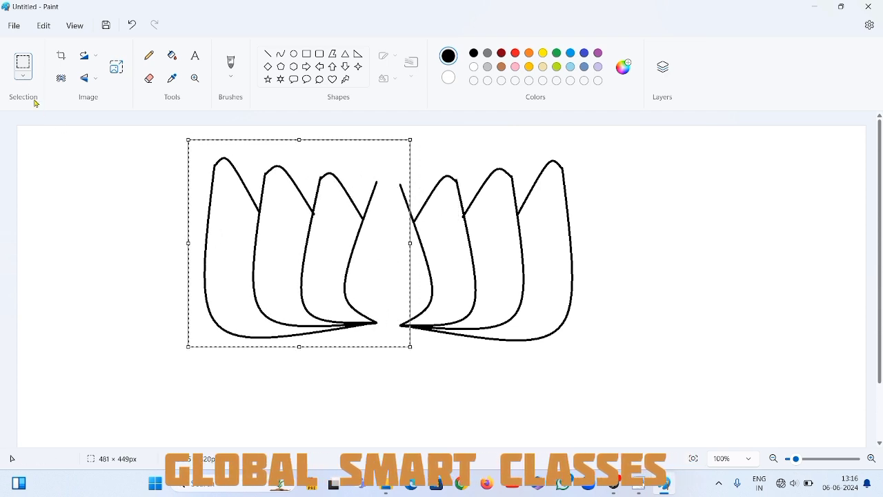
click(26, 76)
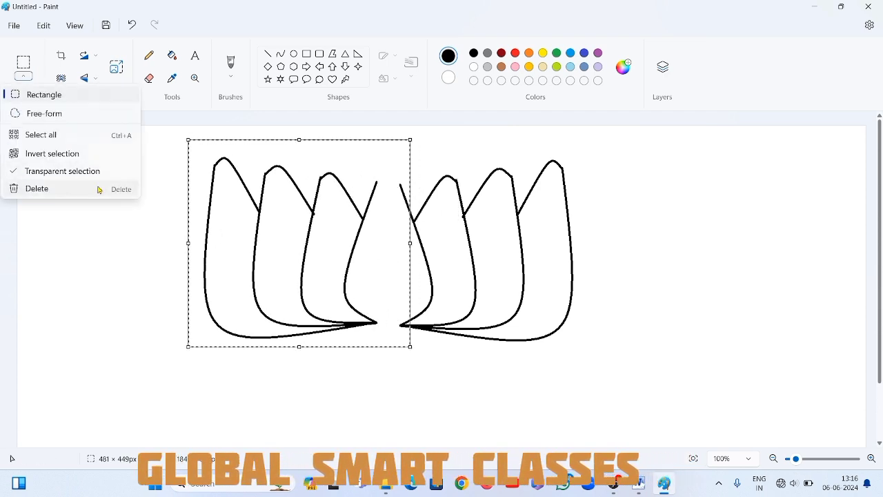
click(125, 243)
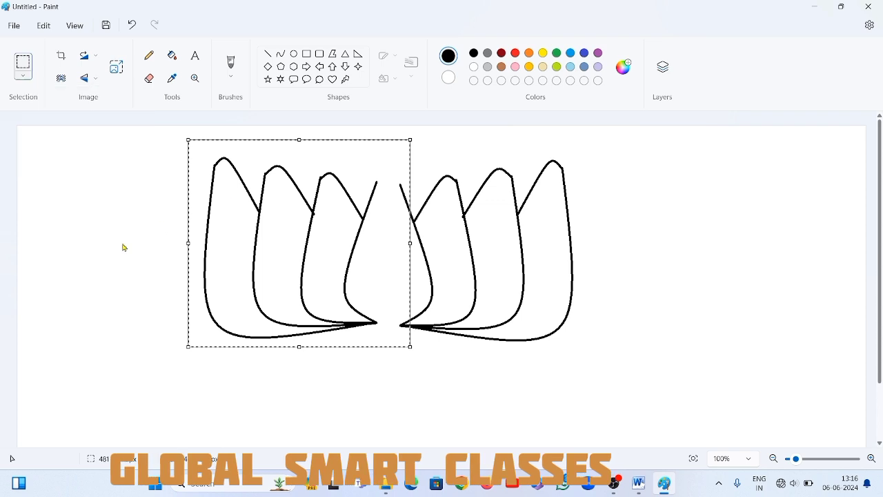
- Move the mirrored petals right until they meet the original half in a closed central petal, and deselect them
mouse_move(222, 234)
mouse_down()
mouse_move(233, 244)
mouse_move(244, 236)
mouse_up()
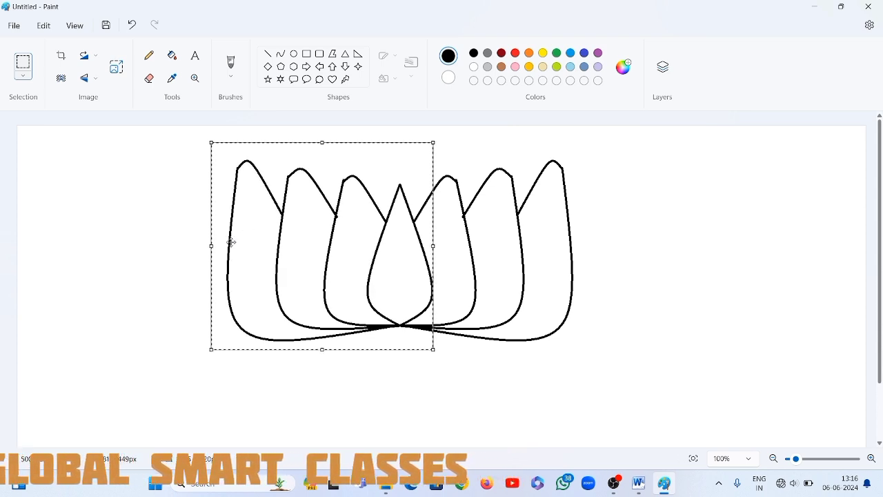
click(638, 195)
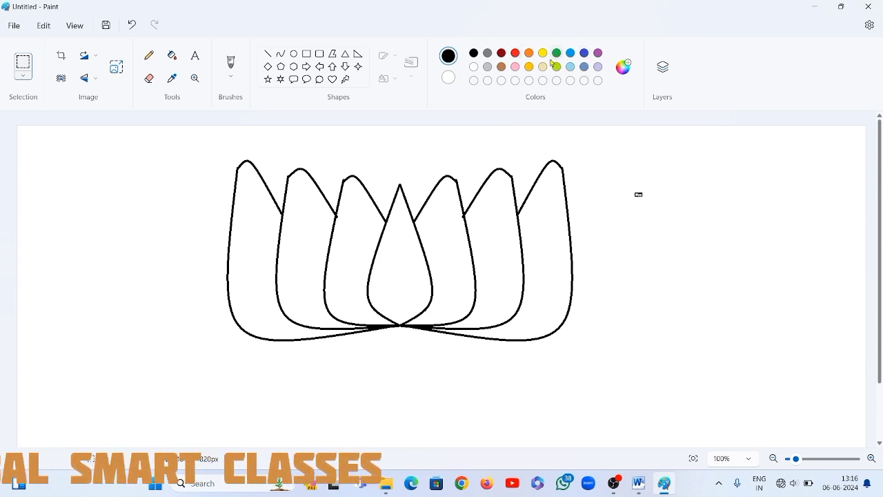
- Fill all seven lotus petals with red
click(515, 54)
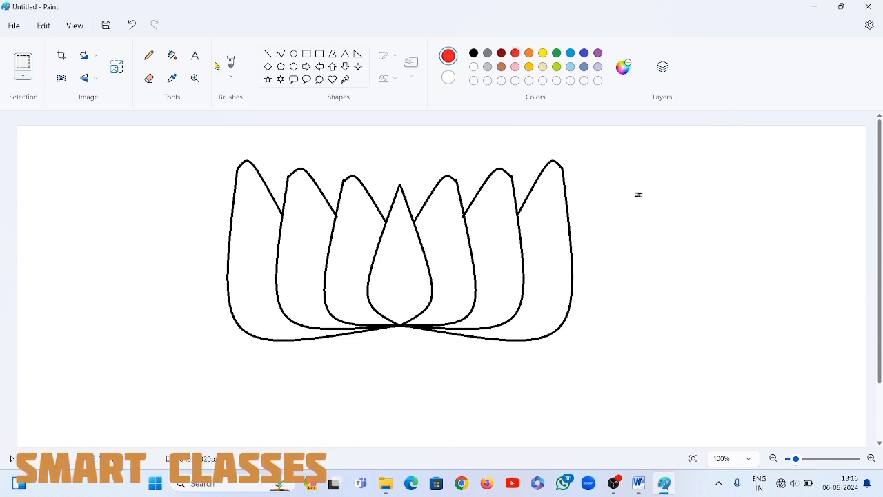
click(173, 55)
click(253, 201)
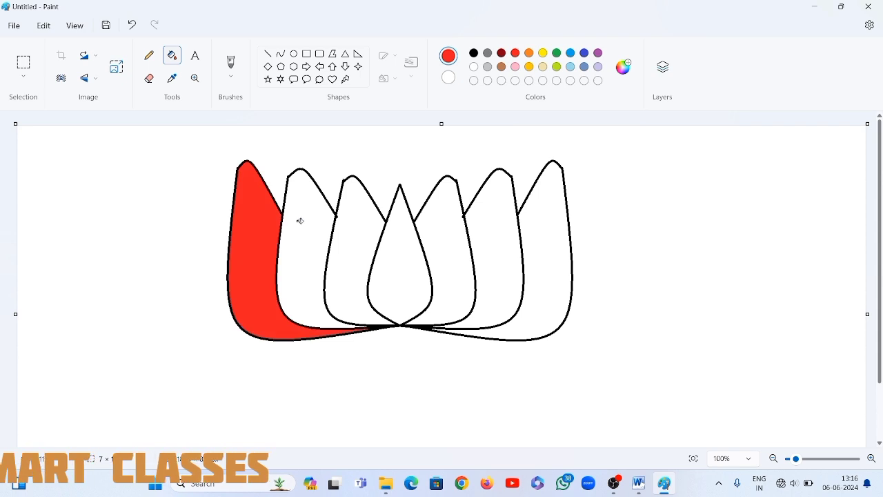
click(302, 220)
click(351, 230)
click(393, 235)
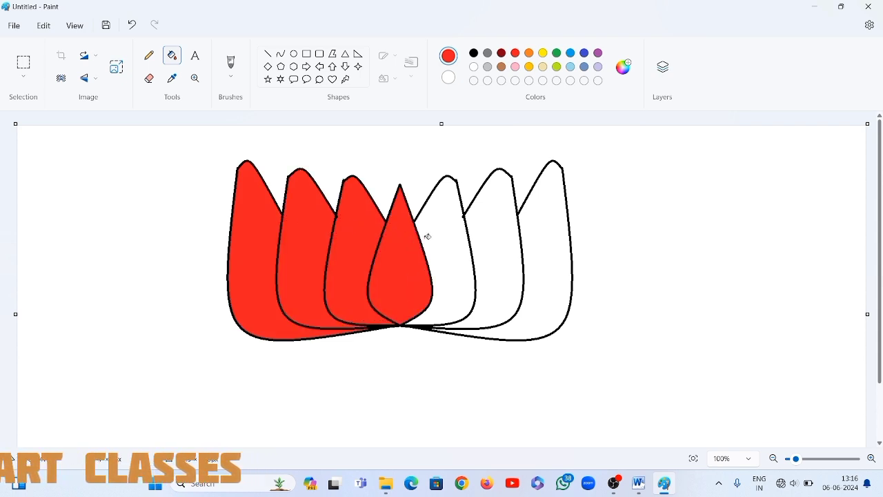
click(448, 233)
click(496, 227)
click(545, 236)
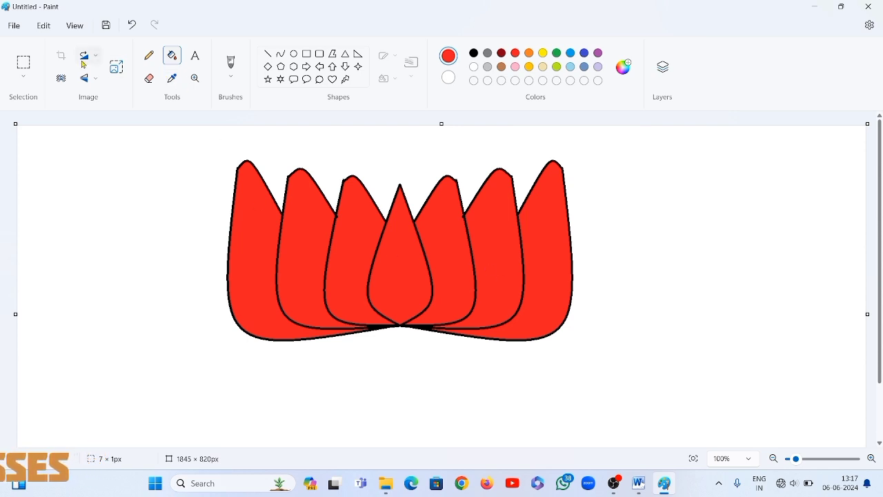
click(23, 63)
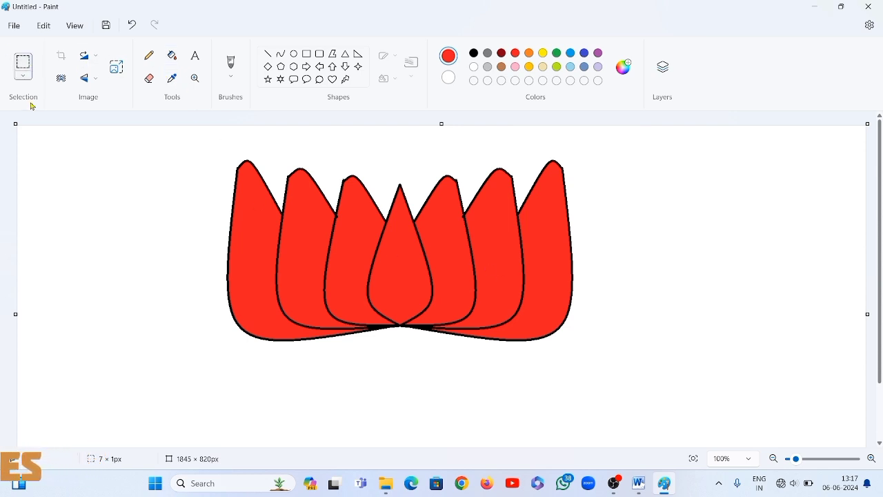
click(22, 78)
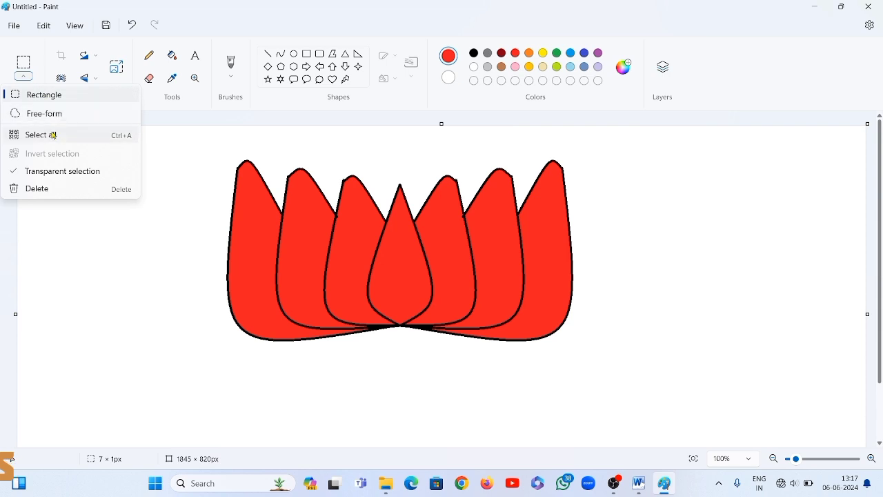
click(53, 136)
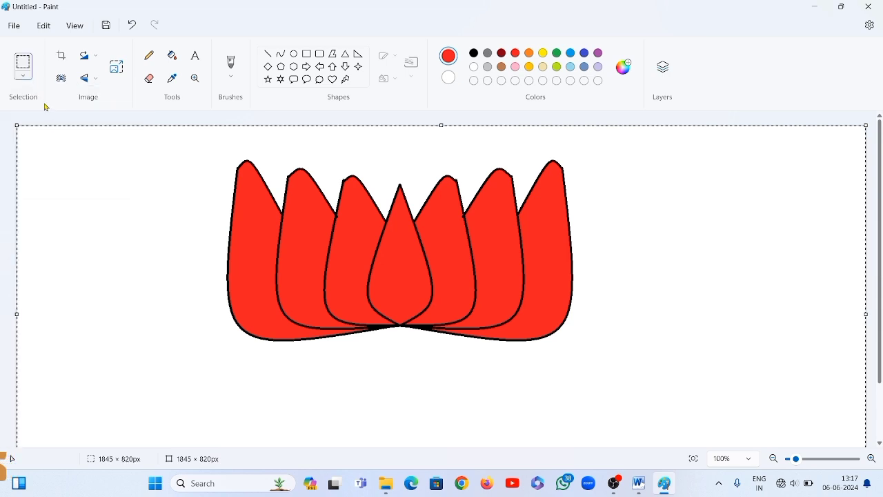
key(ctrl+z)
- Select the whole red lotus with a rectangular selection of about 868 × 481 px and move it up to the canvas's upper edge
click(32, 83)
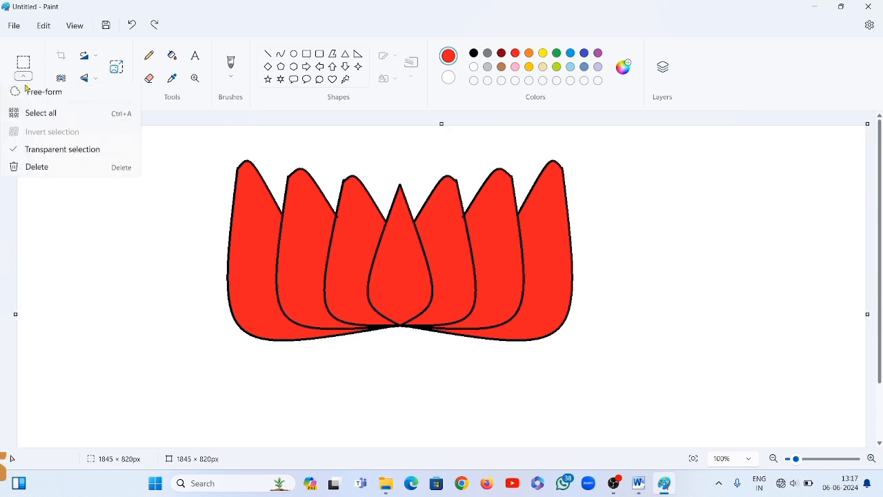
click(48, 91)
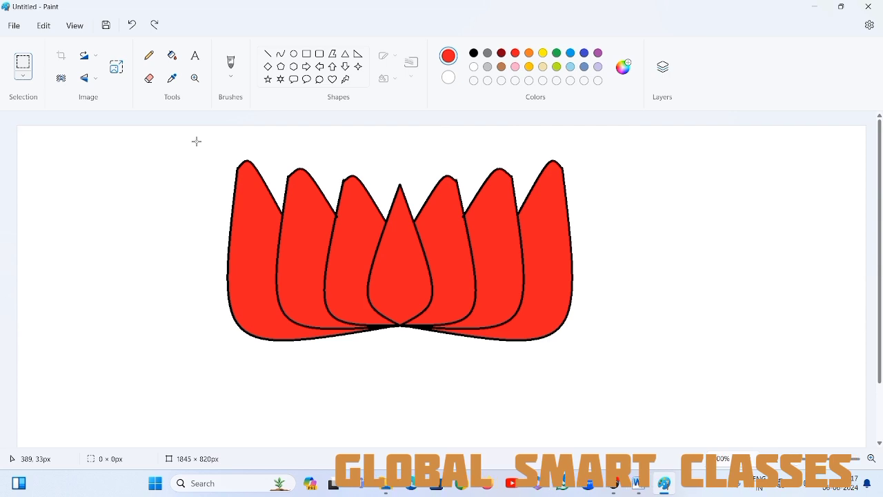
drag(196, 141, 596, 361)
drag(464, 292, 463, 261)
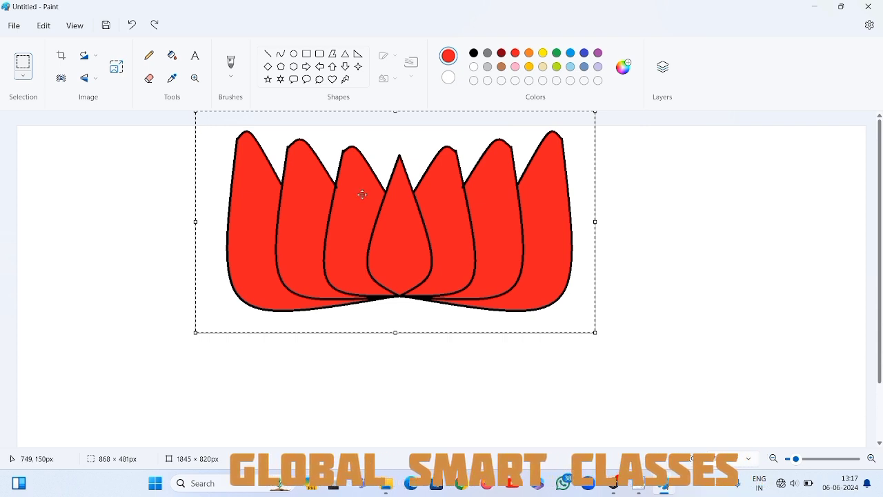
- Paste a copy of the lotus, flip it vertically, and place it directly below the original so their bases meet
key(ctrl+v)
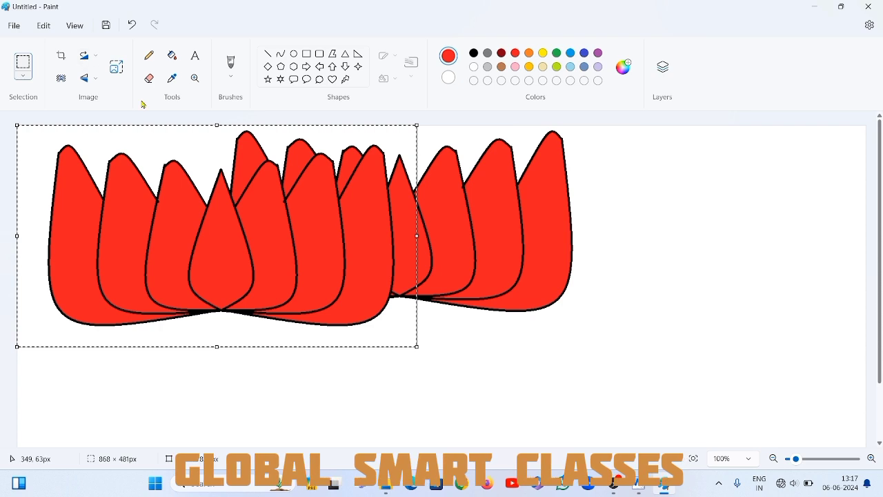
click(93, 78)
click(98, 100)
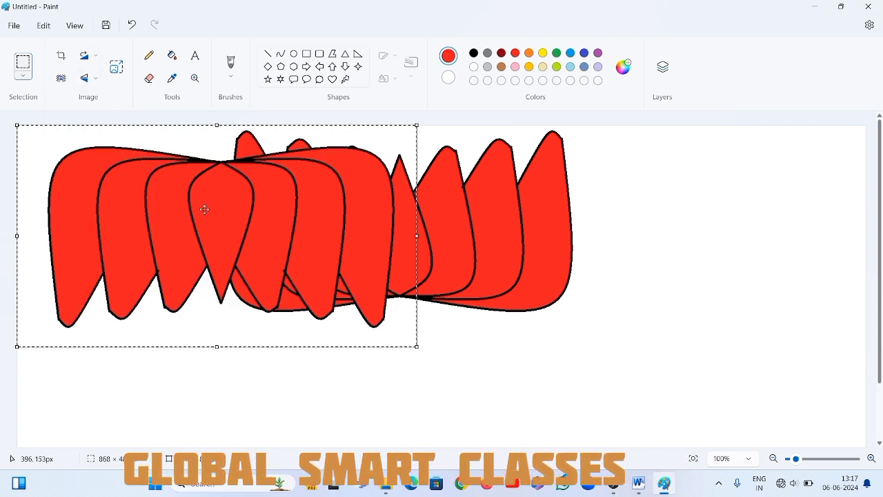
drag(206, 207, 383, 337)
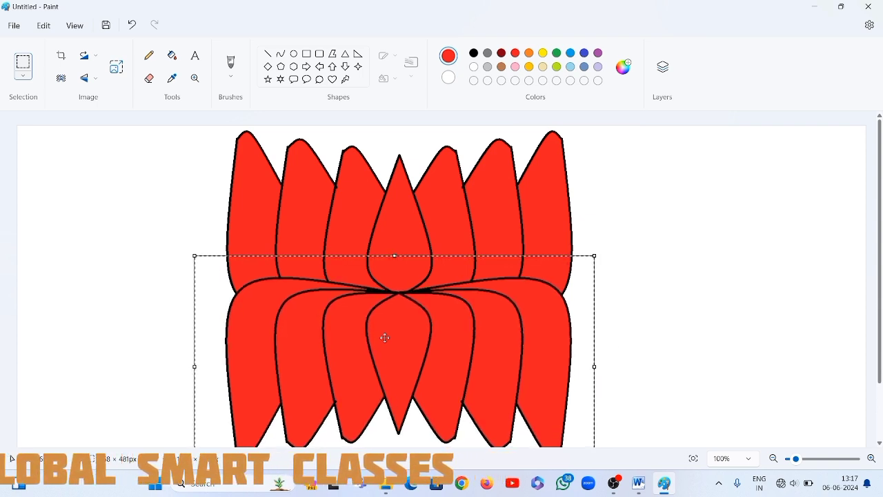
click(712, 200)
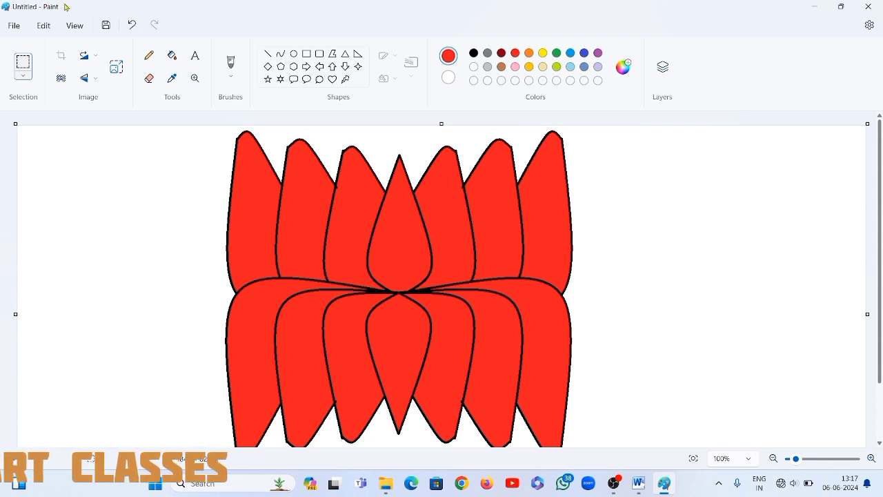
- Start saving the drawing to the Desktop and name the file "global smart computer classes"
click(13, 27)
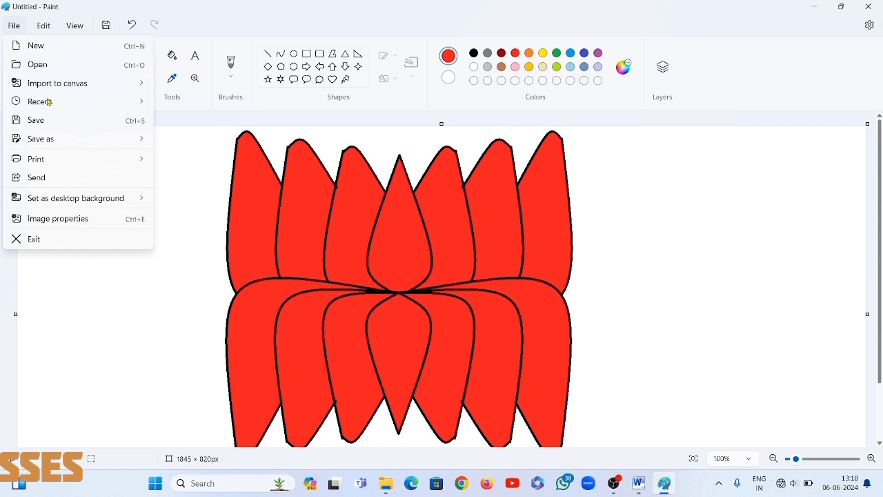
click(45, 26)
click(14, 25)
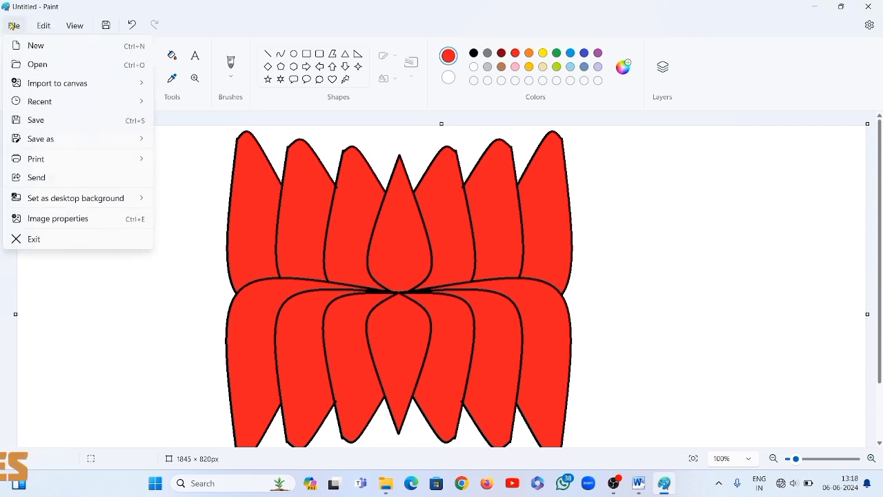
click(44, 127)
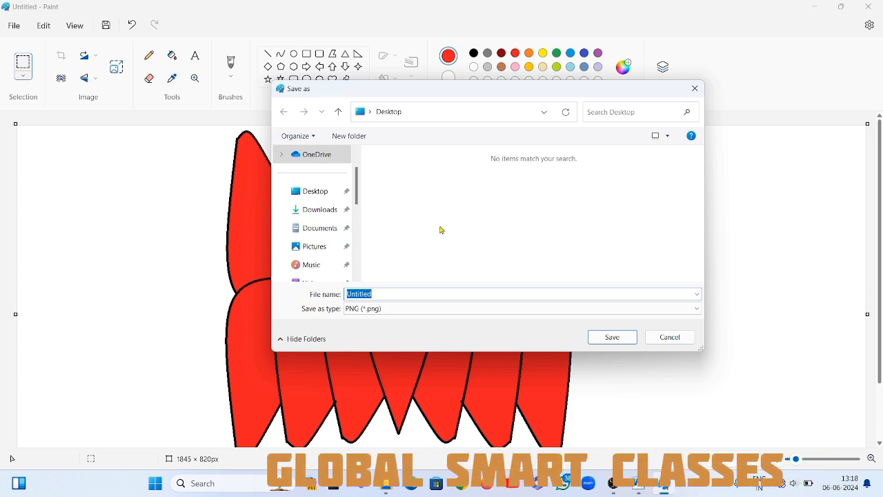
click(390, 294)
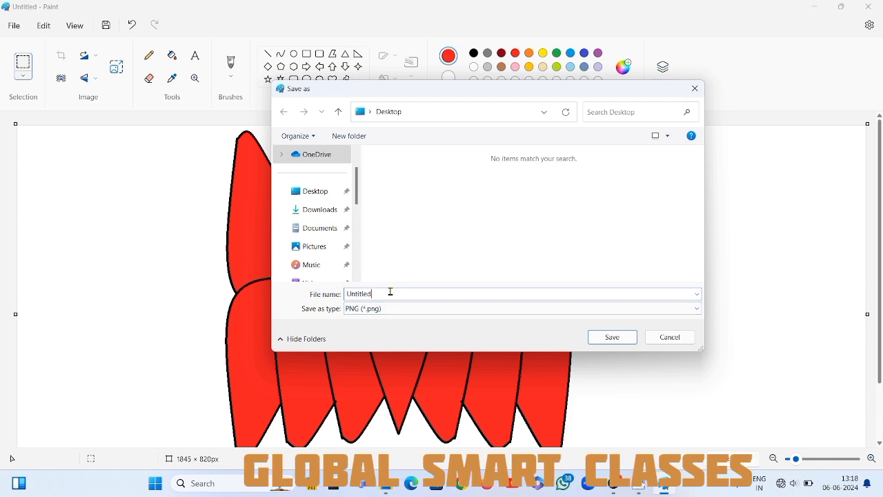
key(BackSpace)
key(BackSpace)
key(BackSpace)
key(BackSpace)
key(BackSpace)
key(BackSpace)
key(BackSpace)
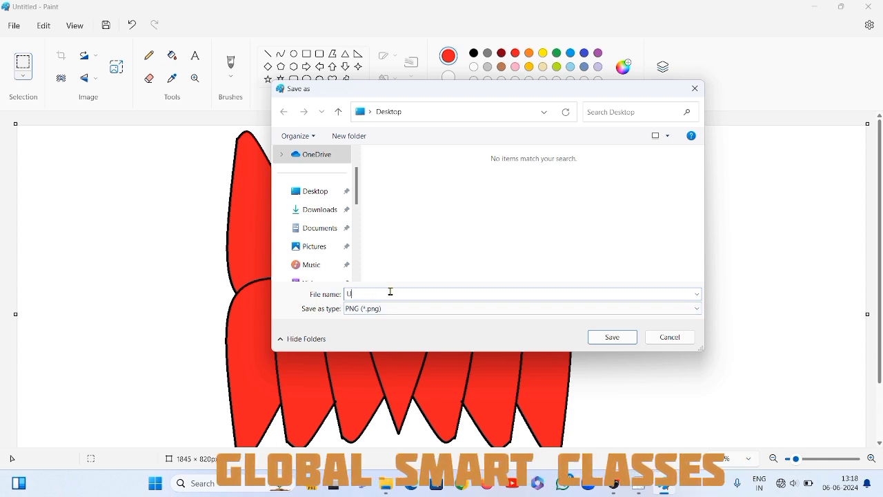
key(BackSpace)
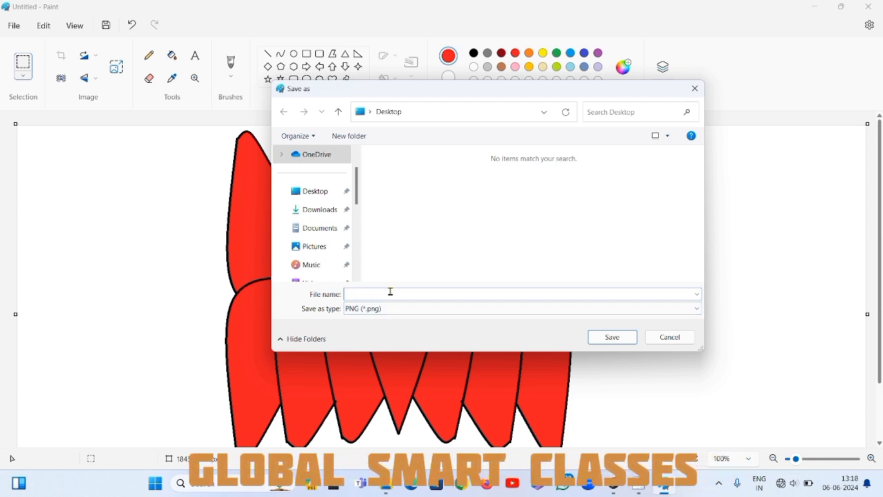
text(globa)
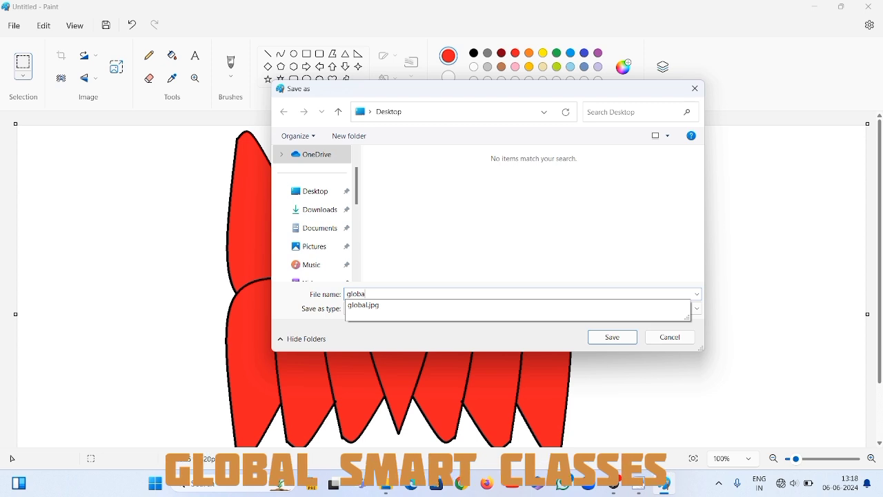
text(l)
click(391, 292)
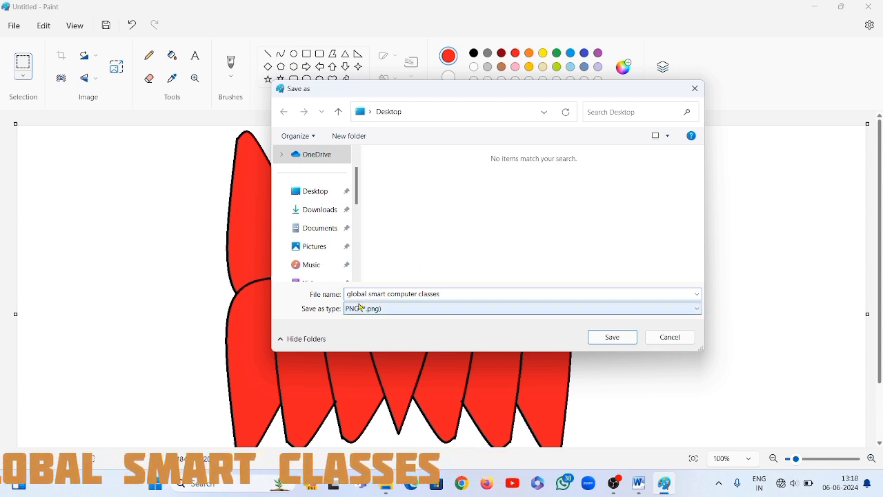
- Set the file type to JPEG and save the drawing
click(688, 314)
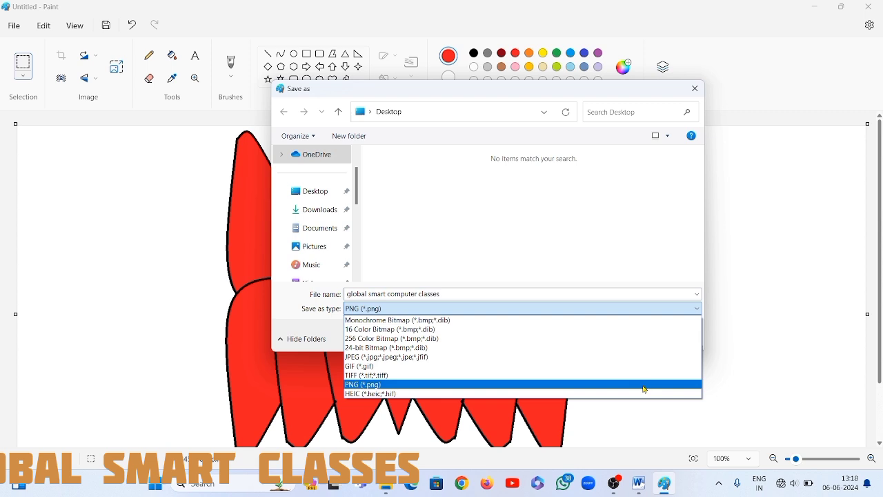
click(564, 363)
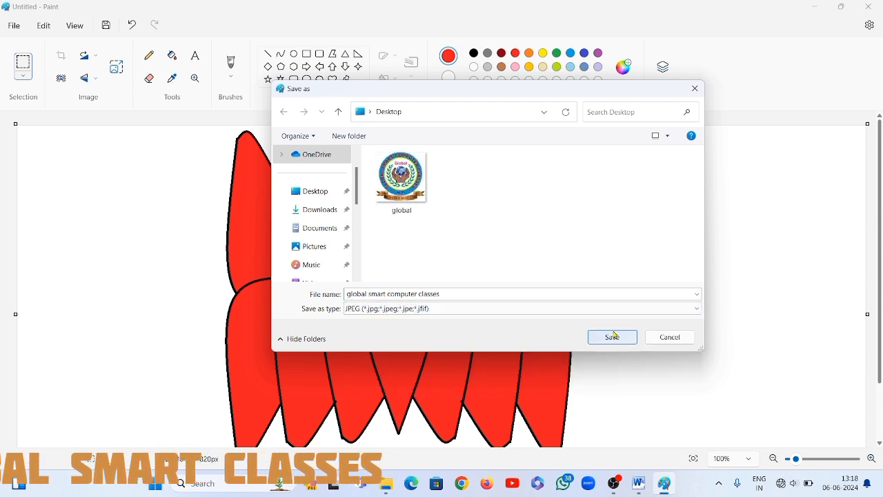
click(612, 338)
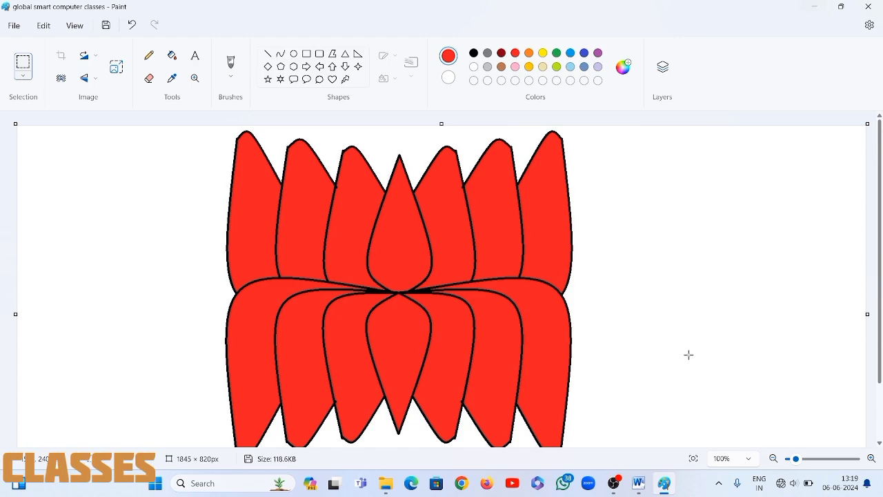
- Switch to the MS Paint Notes 1 document in Word, review its Title bar section, and return to the drawing
click(639, 483)
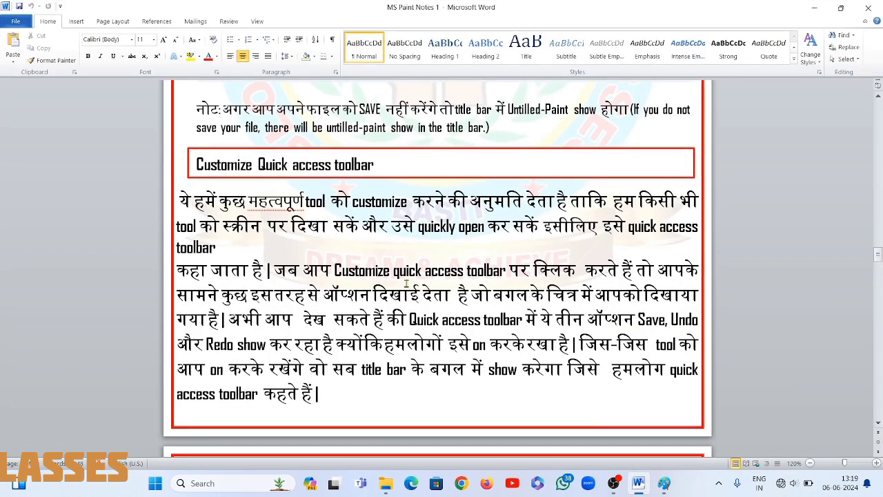
scroll(318, 181, up, 12)
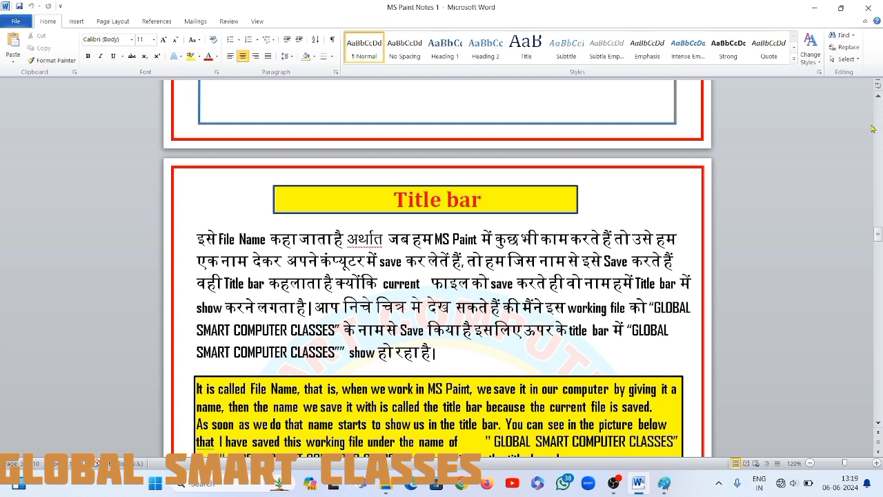
click(817, 7)
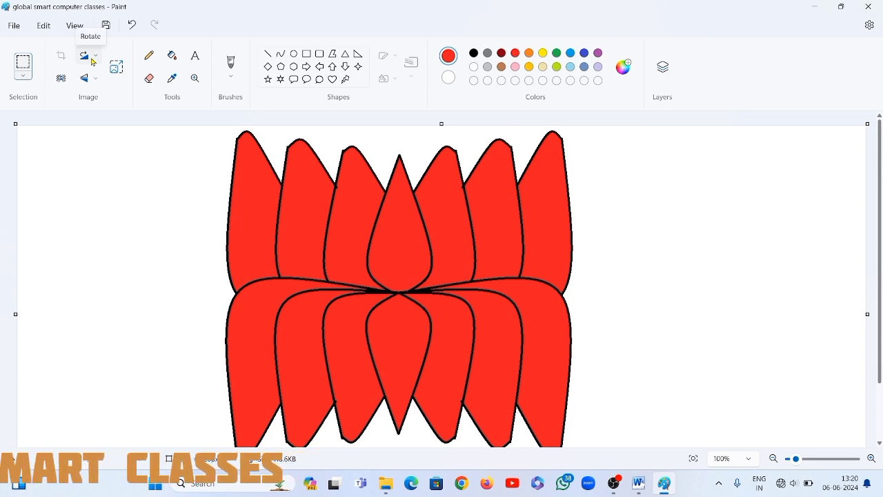
- Minimize and reopen the drawing's window, and restore it down to a smaller floating window
click(819, 9)
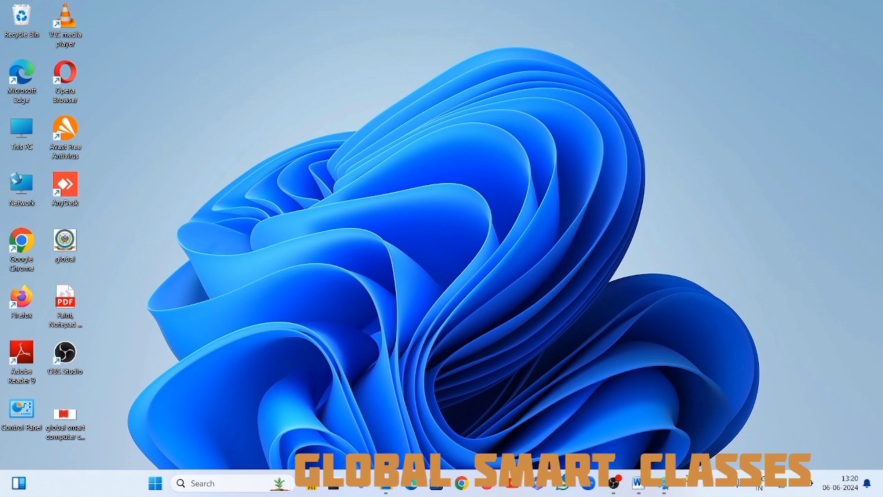
click(666, 486)
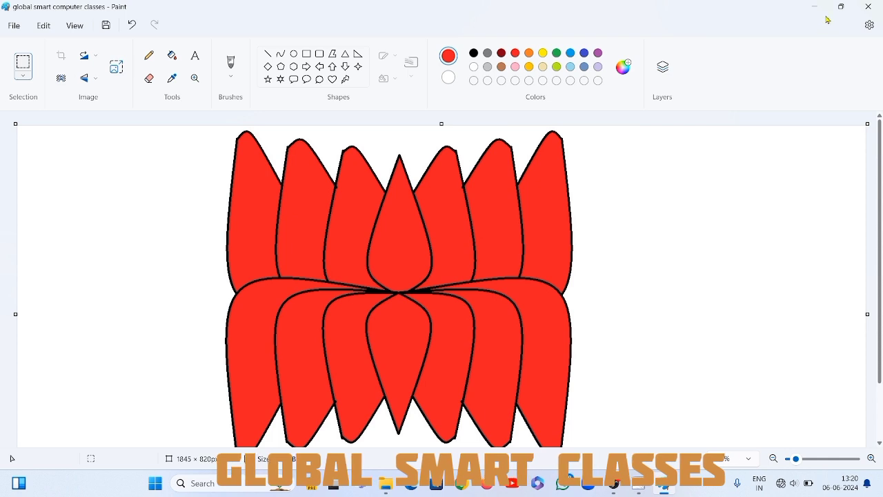
mouse_move(843, 8)
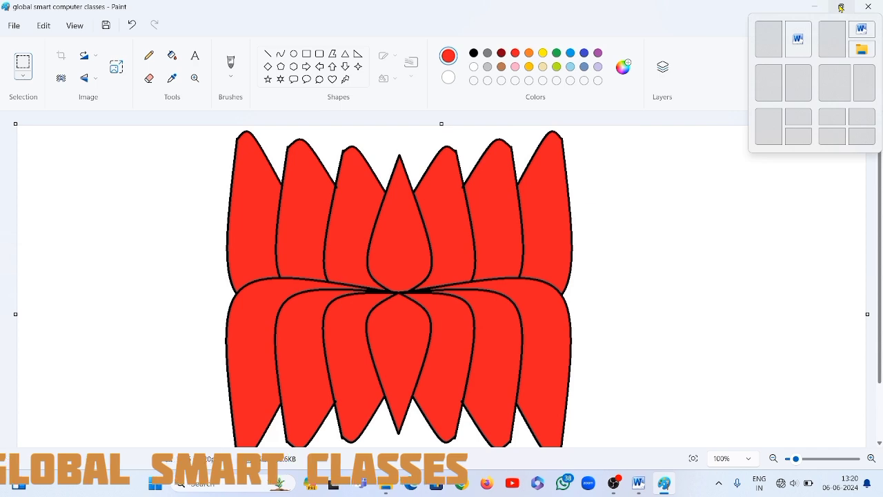
click(840, 7)
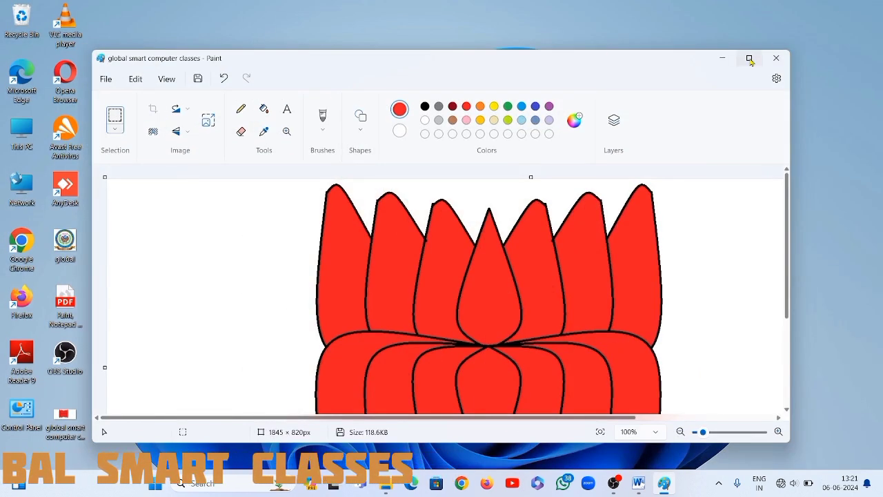
mouse_move(750, 60)
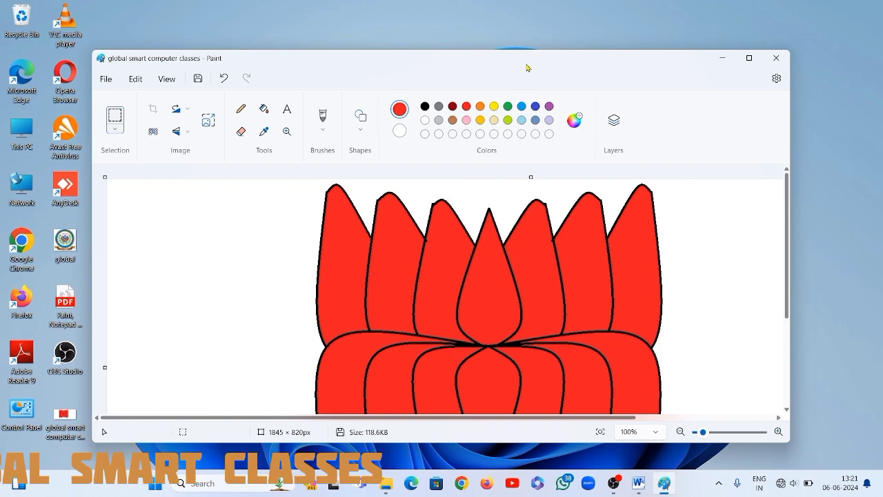
- Move the floating drawing window slightly and resize its width from both side edges
mouse_move(528, 60)
mouse_down()
mouse_move(321, 129)
mouse_move(863, 110)
mouse_move(421, 132)
mouse_move(506, 7)
mouse_move(741, 103)
mouse_move(389, 148)
mouse_move(270, 93)
mouse_move(607, 17)
mouse_move(846, 118)
mouse_move(506, 140)
mouse_move(455, 36)
mouse_move(513, 55)
mouse_up()
drag(775, 133, 653, 132)
drag(491, 114, 466, 113)
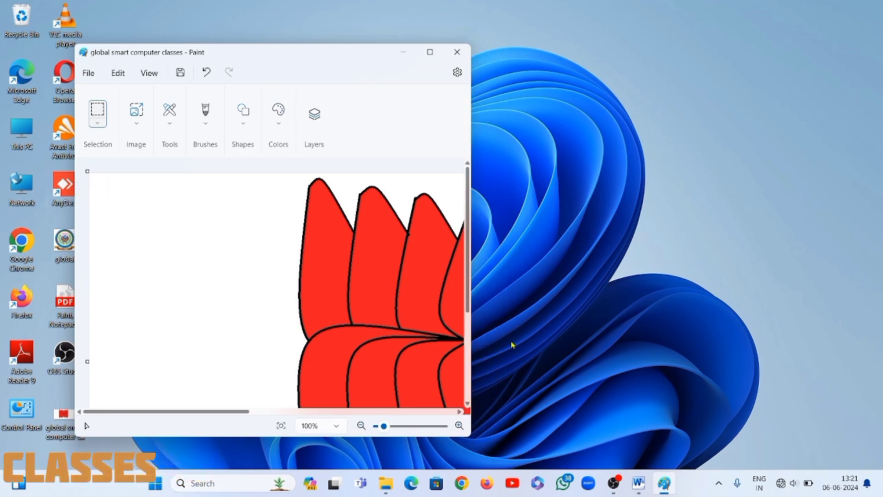
mouse_move(472, 138)
mouse_down()
mouse_move(706, 158)
mouse_move(723, 142)
mouse_up()
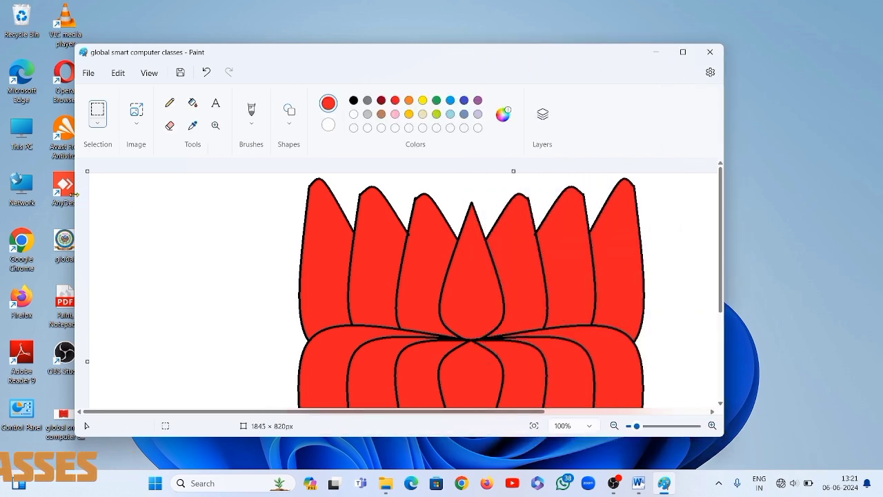
mouse_move(79, 203)
mouse_down()
mouse_move(115, 189)
mouse_move(461, 227)
mouse_up()
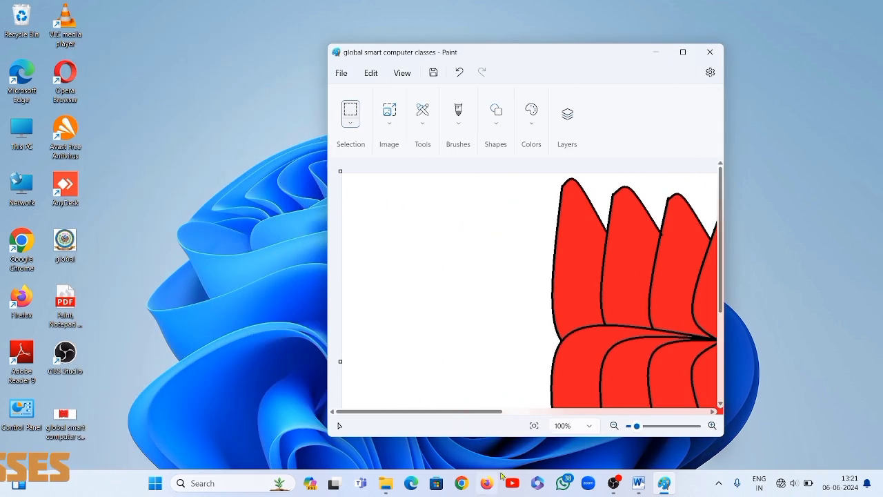
- Resize the drawing window's height and width, reposition it on the desktop, and maximize it
mouse_move(510, 438)
mouse_down()
mouse_move(518, 414)
mouse_move(515, 326)
mouse_up()
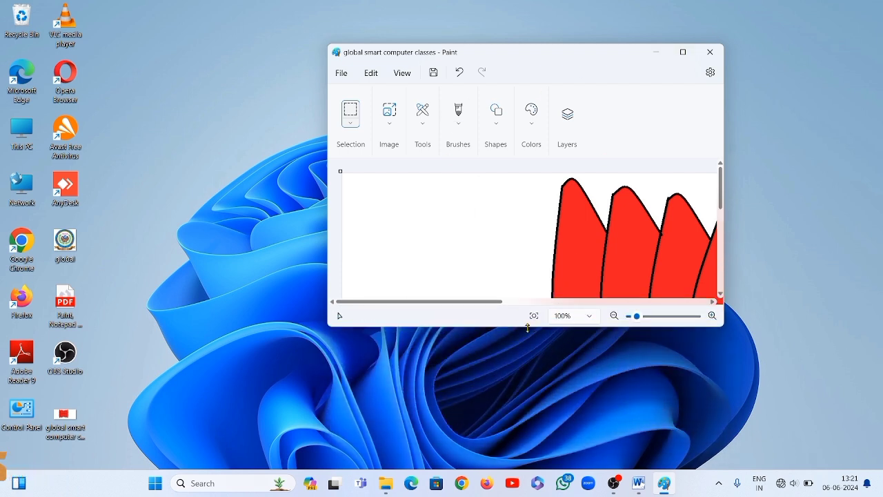
drag(528, 326, 499, 421)
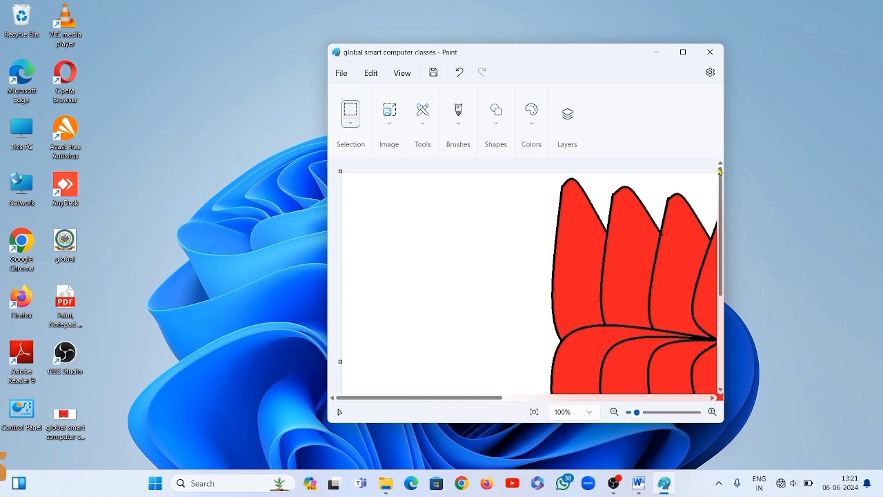
drag(724, 140, 881, 138)
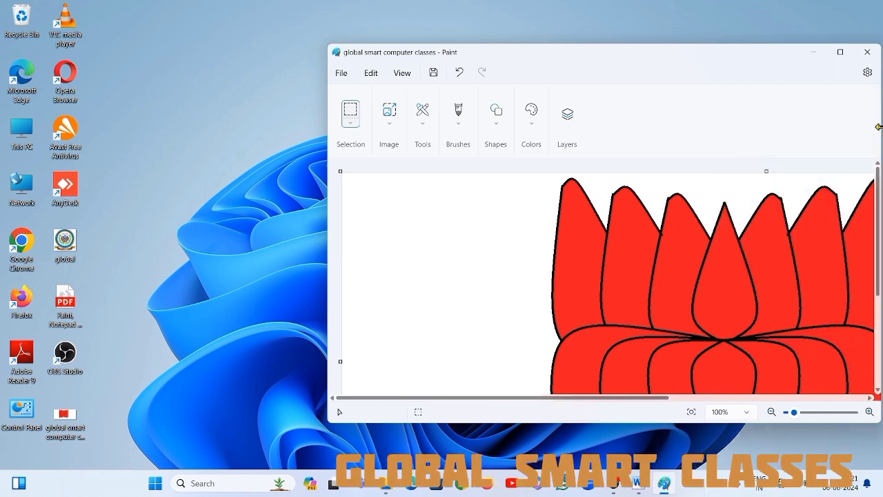
drag(623, 59, 382, 41)
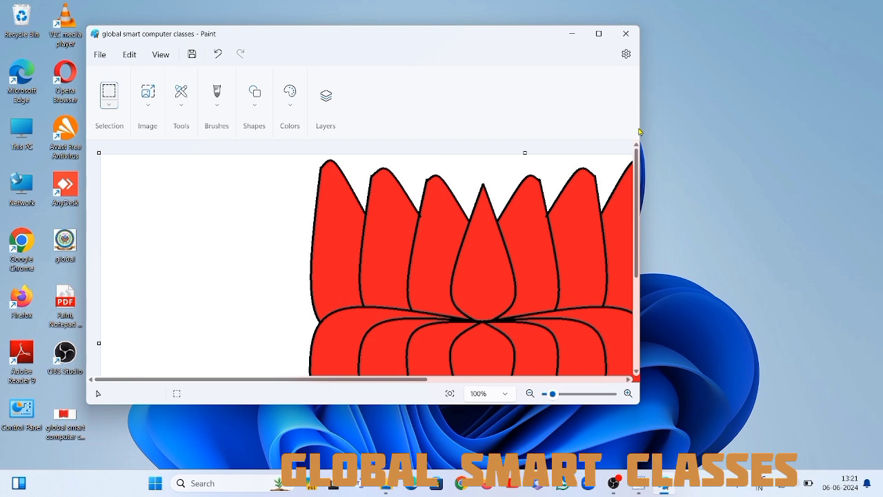
drag(639, 117, 822, 89)
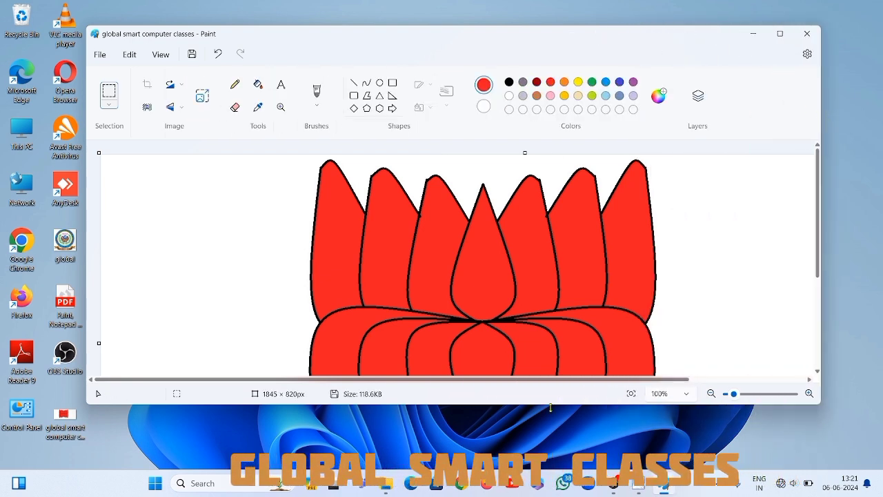
click(782, 36)
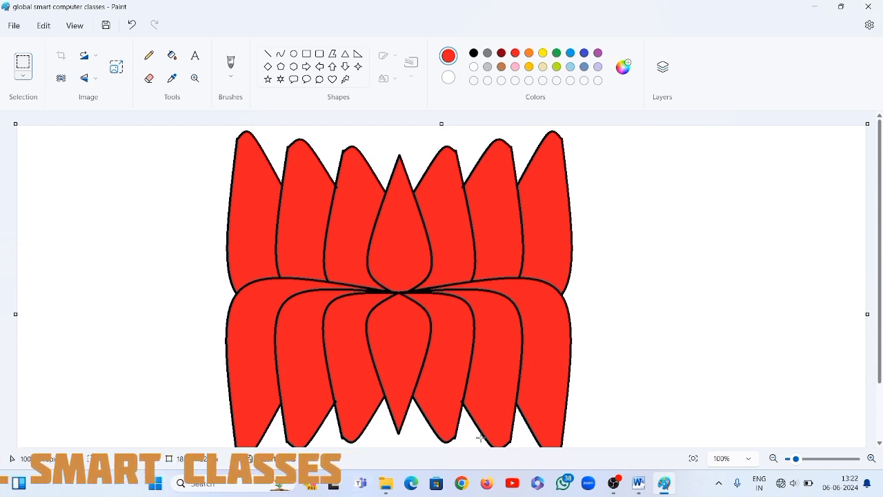
- Switch to the MS Paint Notes 1 document in Word and review its Close, Maximize & Minimize Button section
click(639, 487)
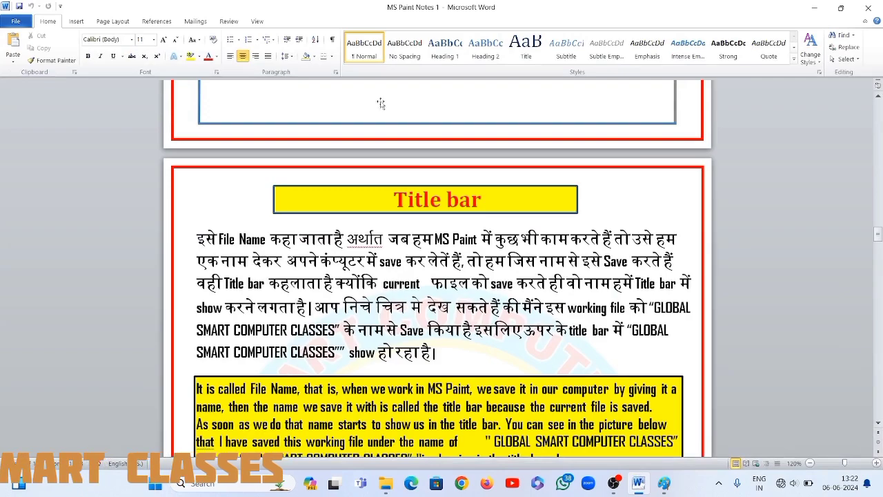
scroll(395, 209, down, 5)
scroll(394, 209, down, 20)
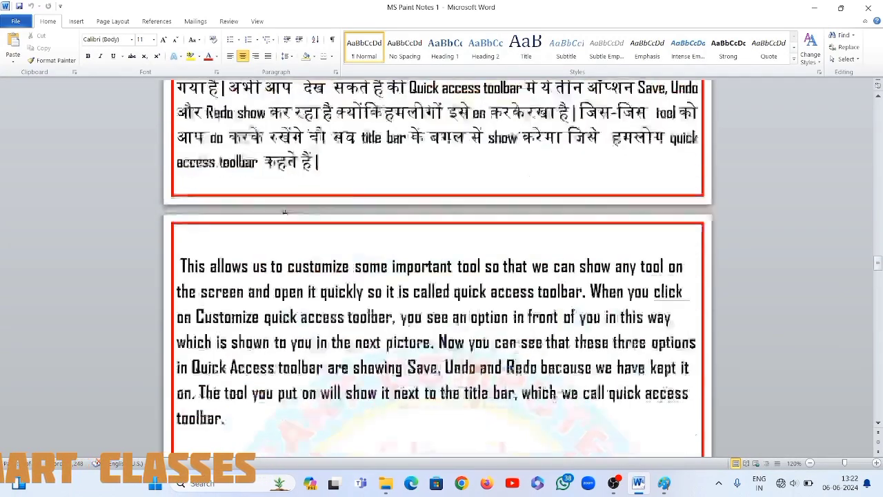
scroll(287, 222, down, 10)
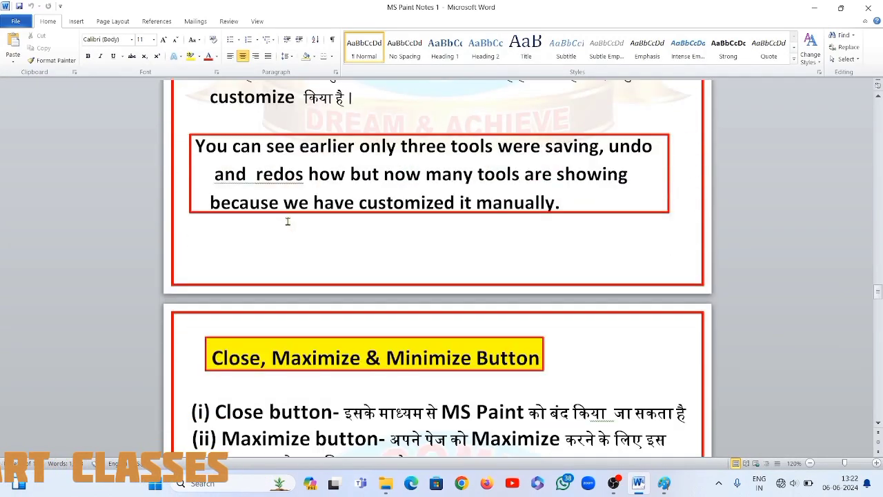
scroll(288, 221, down, 5)
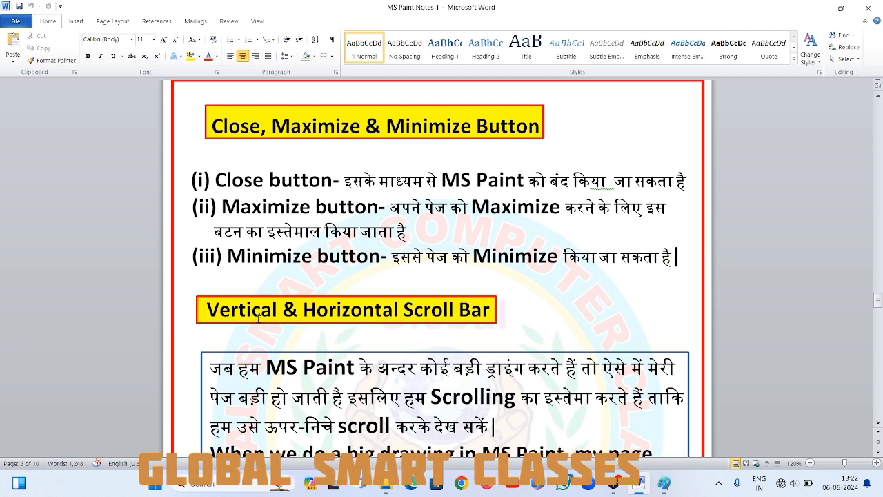
- Review the Vertical & Horizontal Scroll Bar section and the Zoom level section of the notes
scroll(291, 261, down, 1)
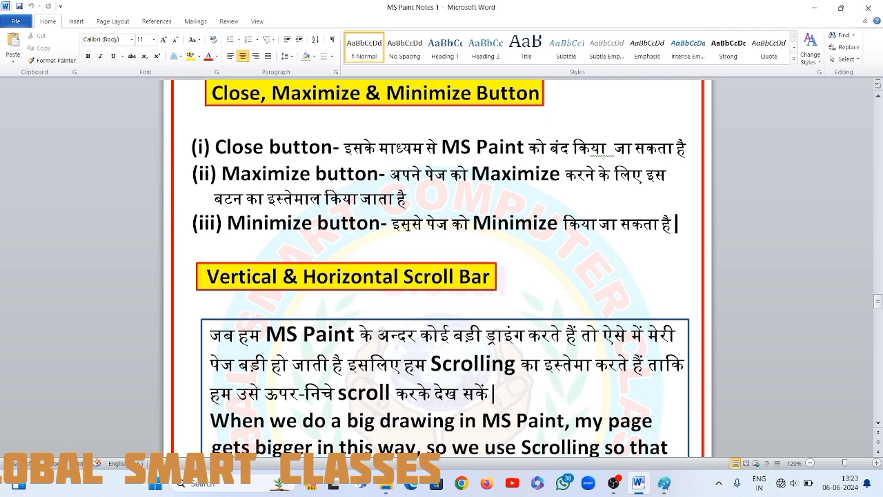
scroll(412, 226, down, 3)
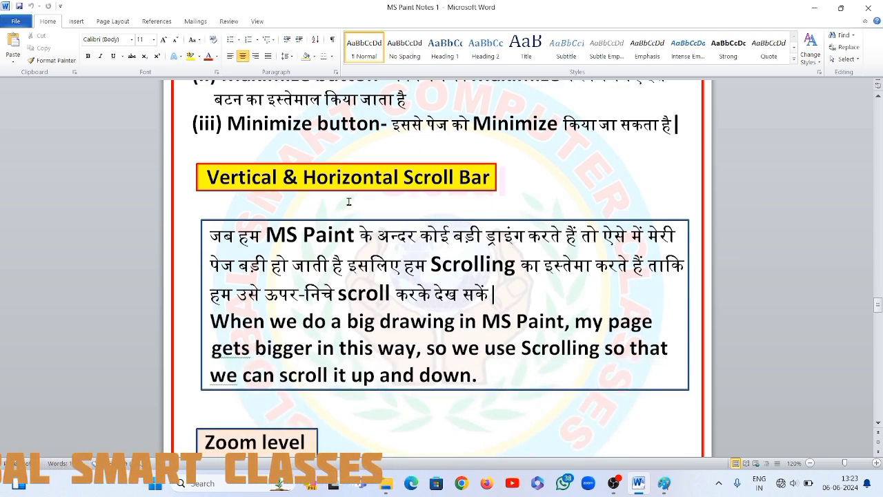
scroll(470, 201, down, 2)
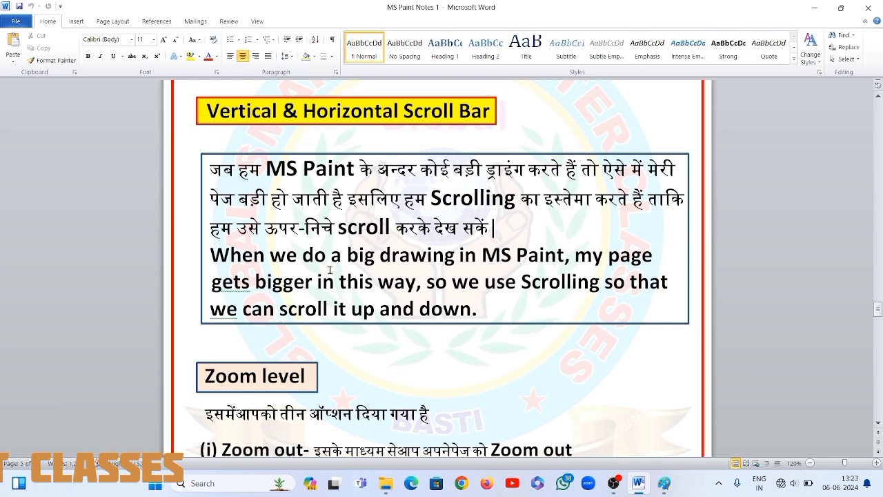
scroll(240, 270, down, 2)
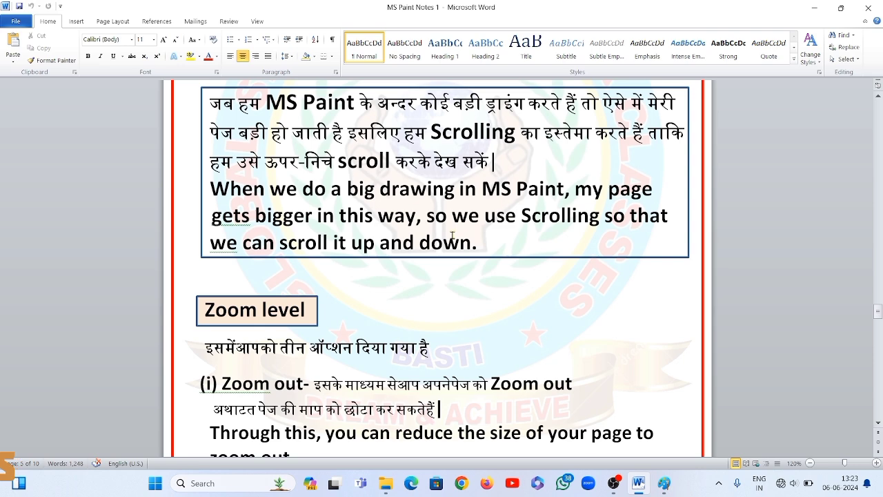
scroll(441, 255, down, 6)
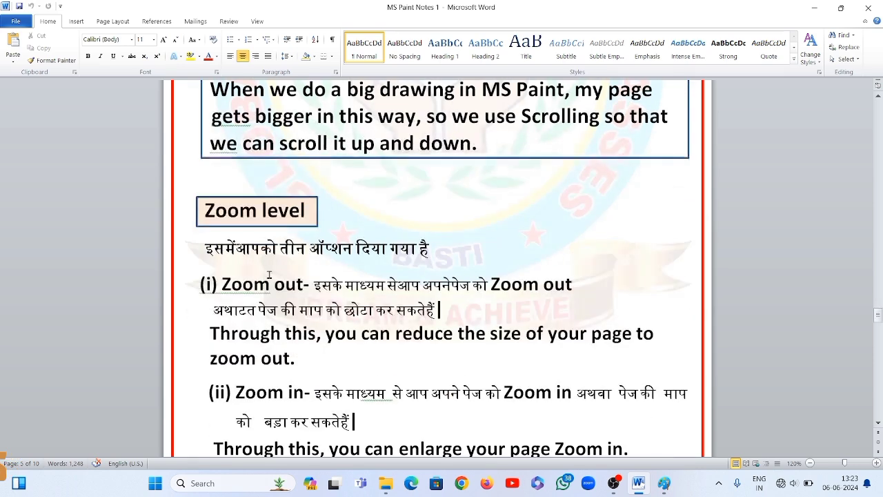
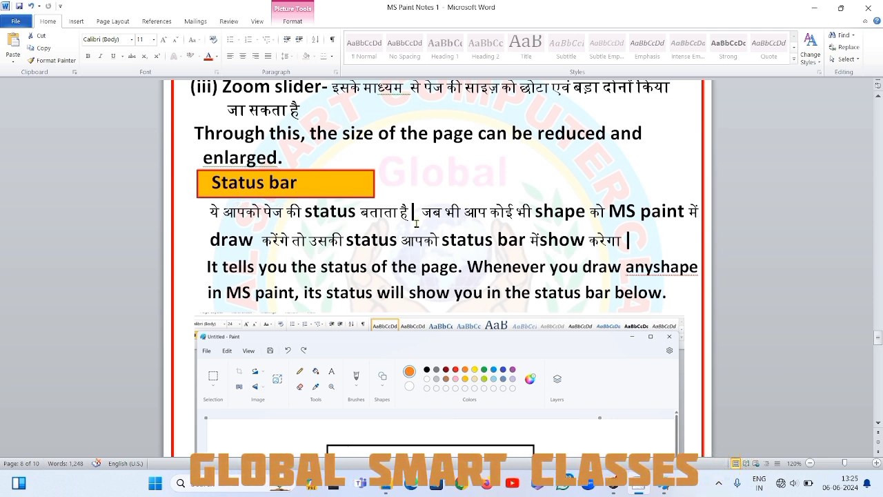
- Review the Status bar section with its illustration, and return to the Zoom in and Zoom out notes
scroll(416, 223, down, 1)
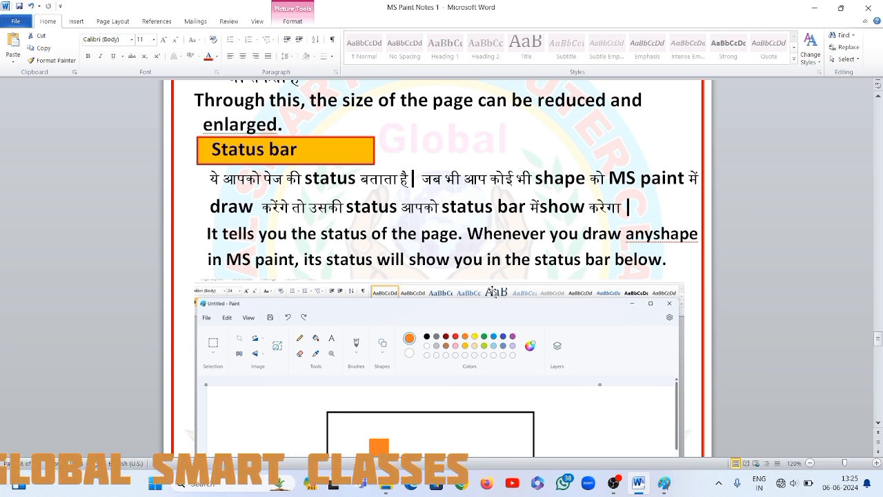
scroll(583, 295, down, 6)
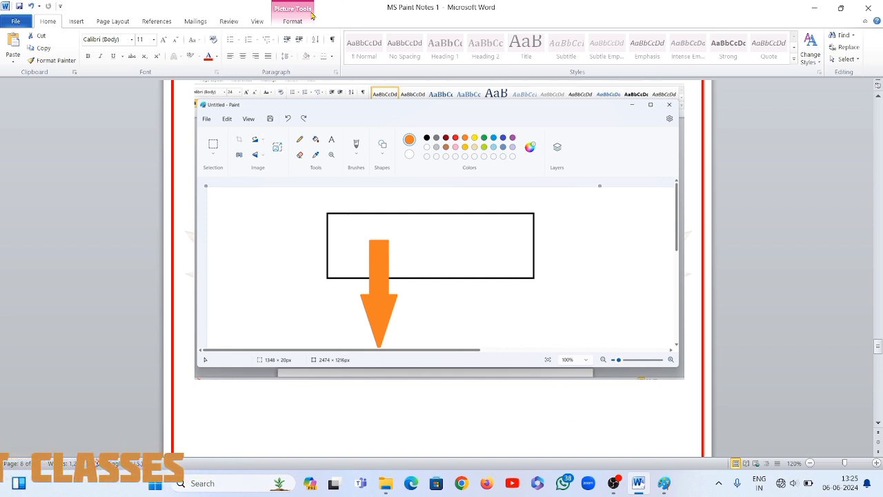
scroll(551, 308, down, 2)
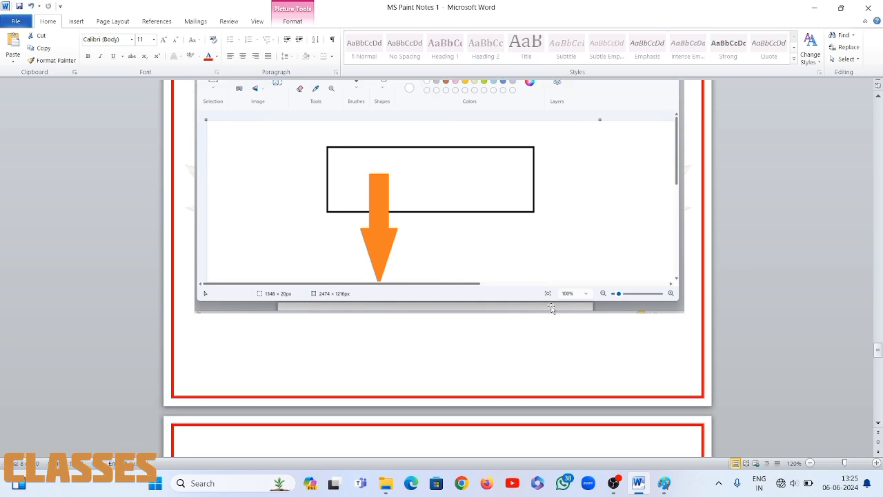
scroll(551, 308, down, 3)
scroll(552, 308, up, 10)
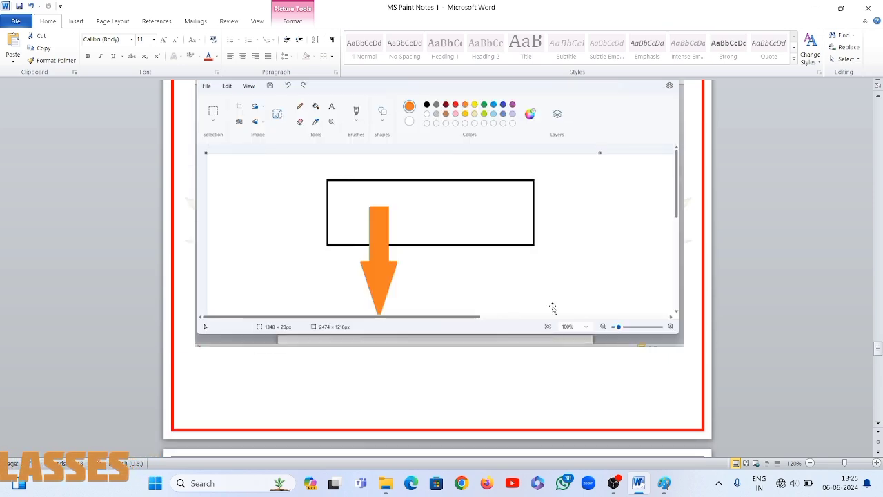
scroll(552, 308, up, 14)
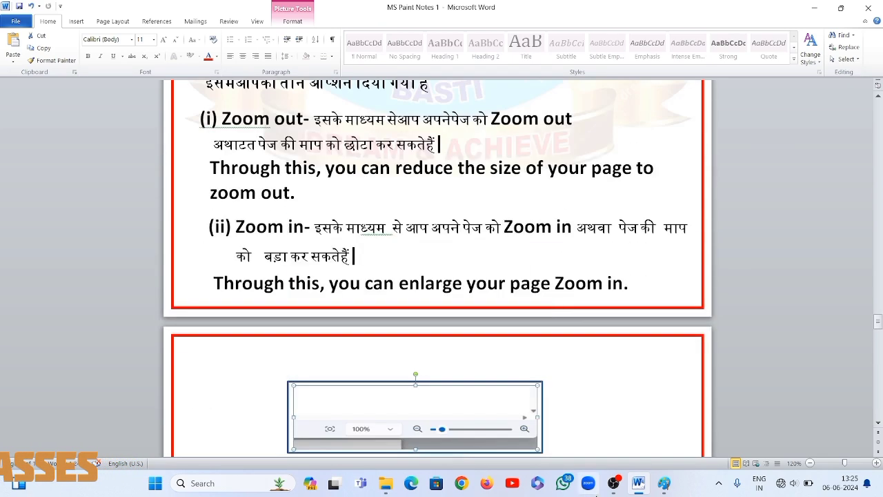
- Switch back to the lotus drawing in Paint and scroll it down and back up
click(664, 487)
scroll(642, 352, down, 3)
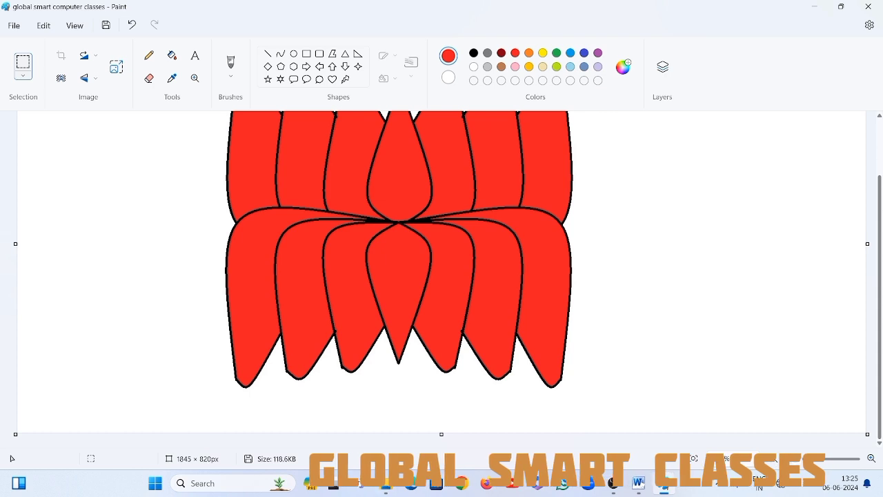
scroll(768, 203, up, 2)
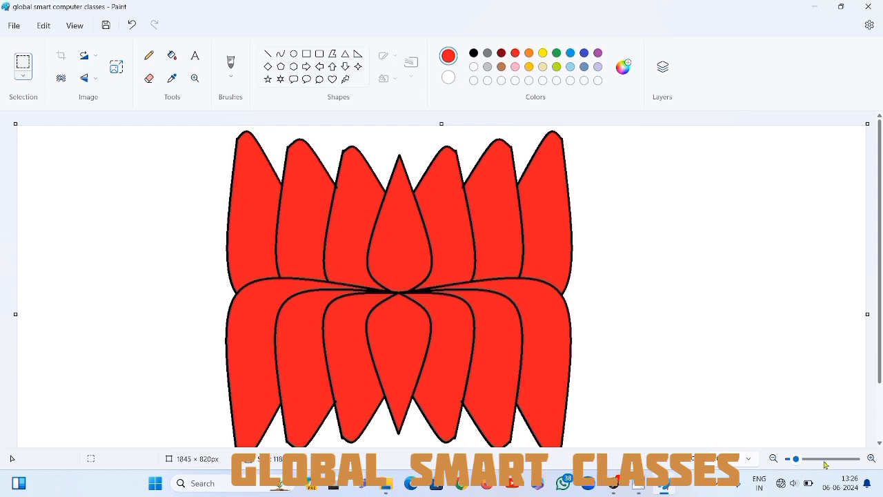
- Zoom in on the lotus drawing to 350%
click(873, 459)
click(873, 459)
click(873, 459)
click(873, 459)
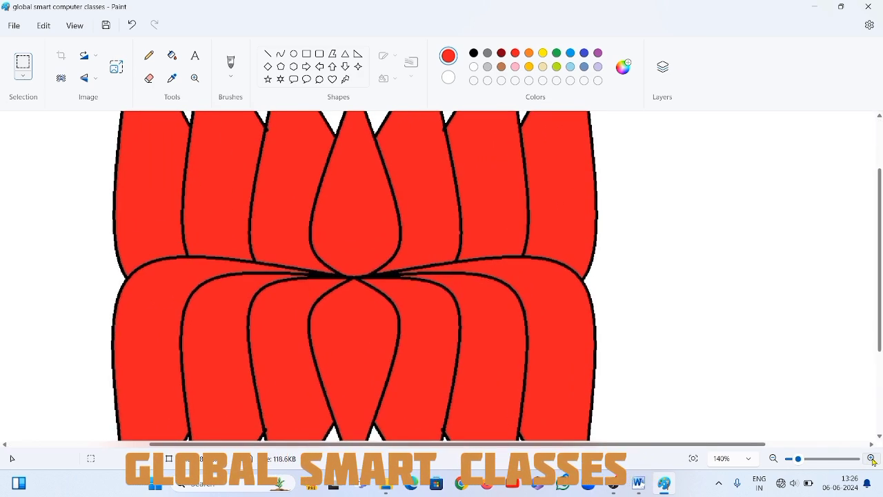
click(873, 459)
click(873, 459)
click(872, 459)
click(873, 459)
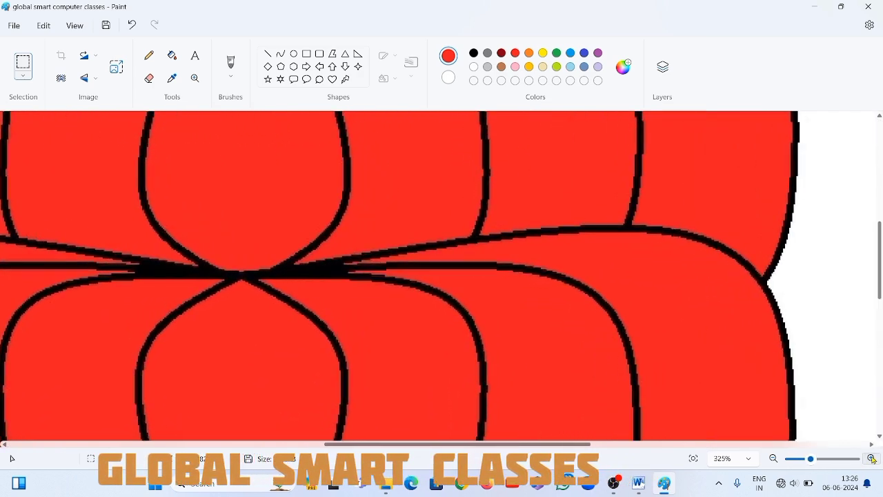
click(873, 459)
- Scroll vertically through the enlarged lotus to view its lower and upper petals
scroll(626, 235, down, 5)
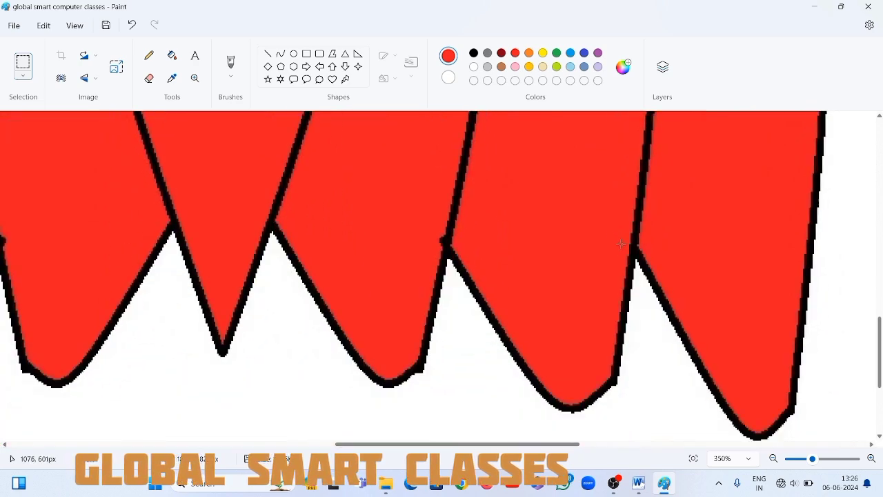
scroll(626, 236, up, 8)
scroll(626, 236, up, 4)
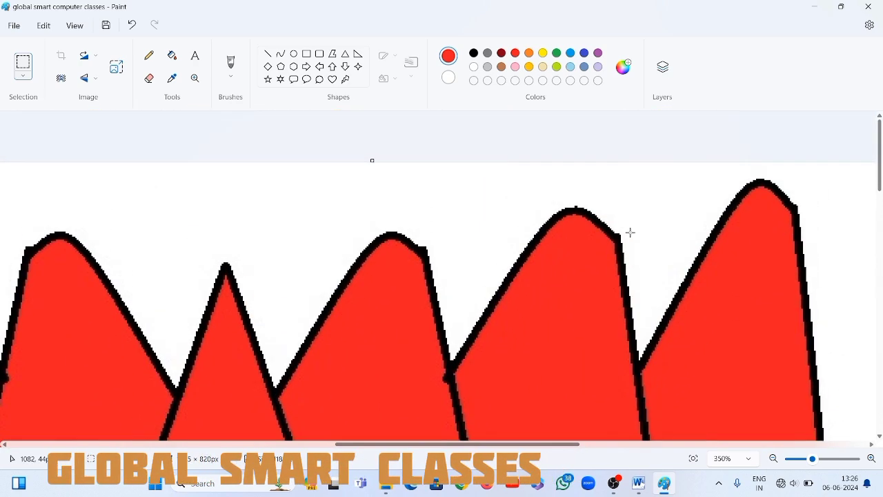
scroll(628, 235, down, 4)
scroll(631, 233, up, 3)
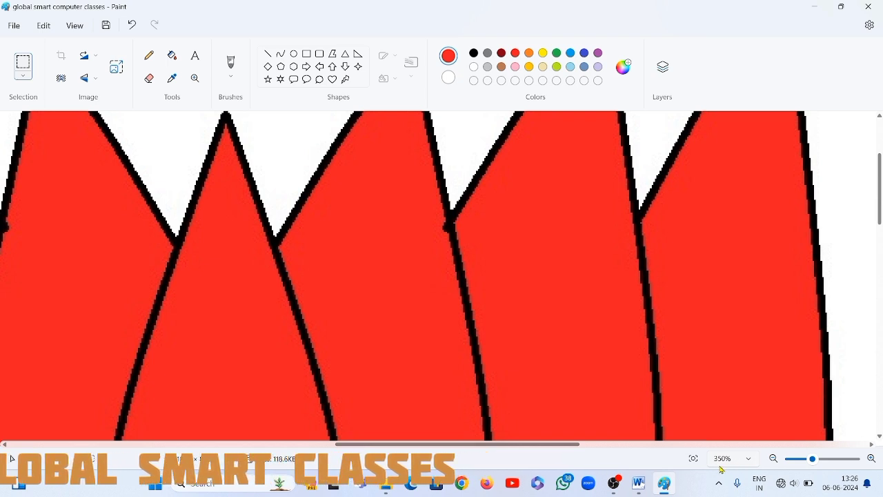
- Zoom out of the lotus drawing to 30%
click(774, 459)
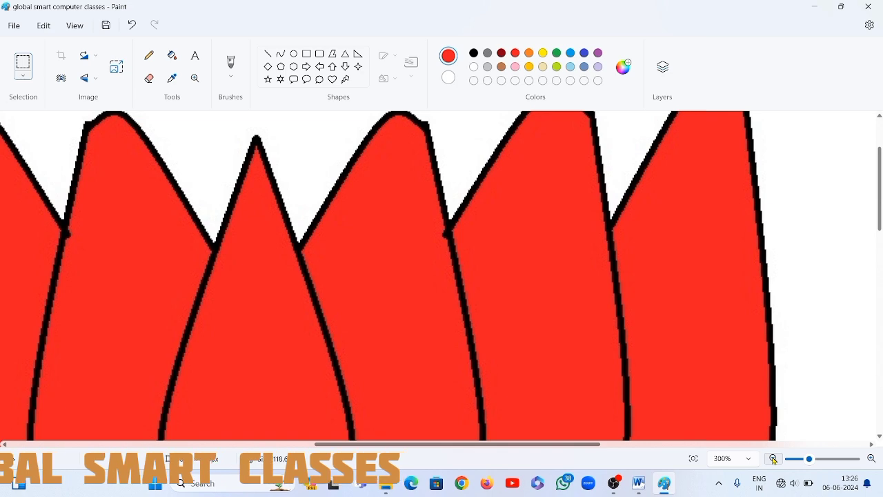
click(774, 459)
click(773, 459)
click(774, 459)
click(773, 459)
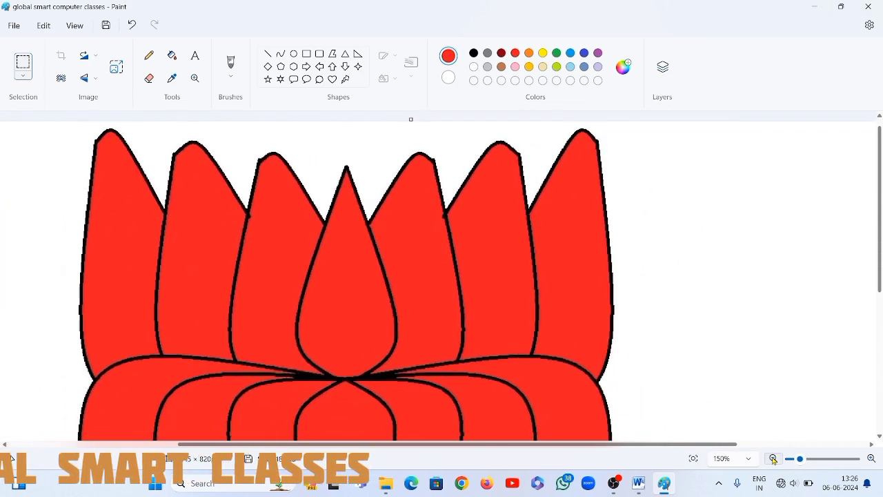
click(773, 459)
click(774, 459)
click(773, 459)
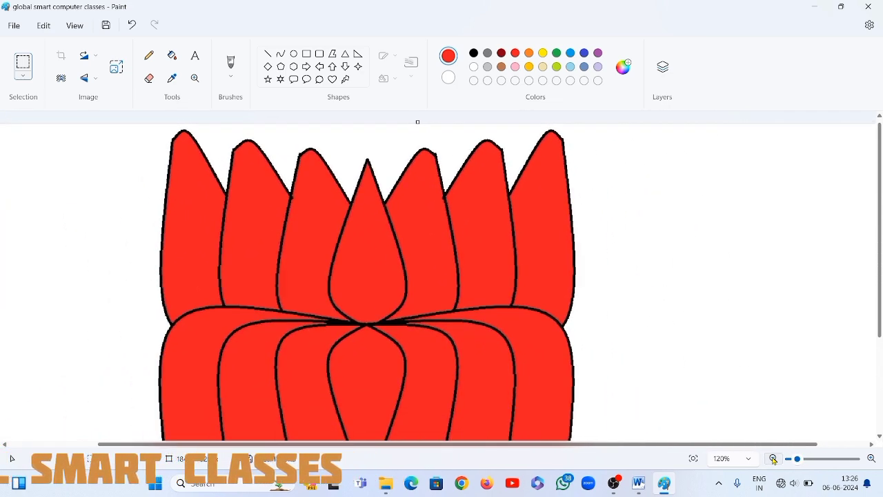
click(774, 459)
click(773, 458)
click(773, 459)
click(774, 459)
click(774, 458)
click(773, 459)
click(773, 459)
click(773, 459)
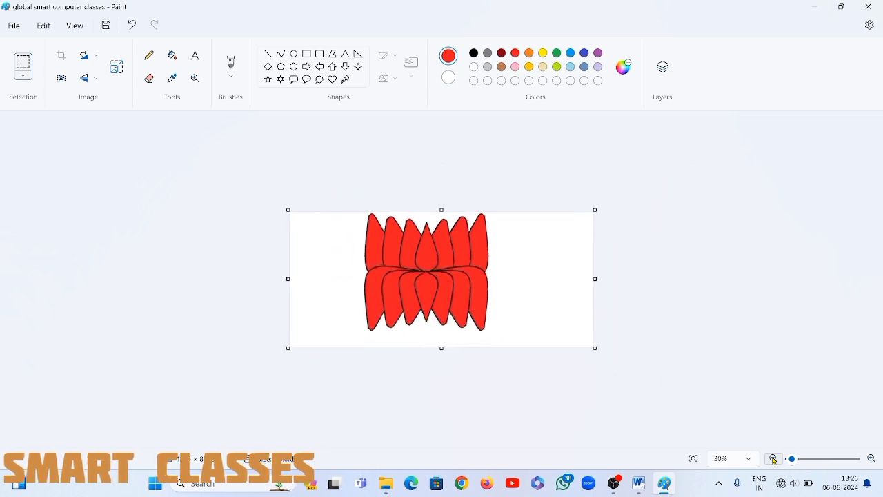
- Zoom in on the lotus drawing to 100% and further to 255%
click(774, 459)
click(872, 459)
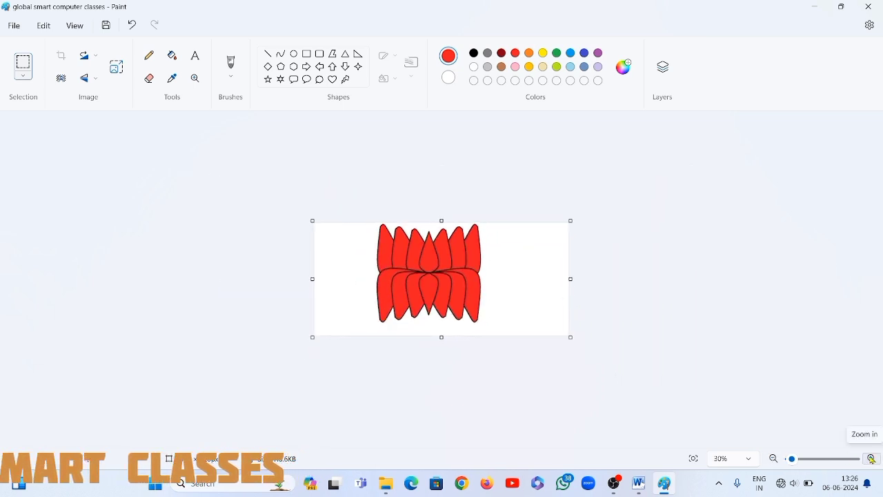
click(872, 459)
click(872, 459)
click(872, 459)
click(872, 459)
click(872, 458)
click(872, 459)
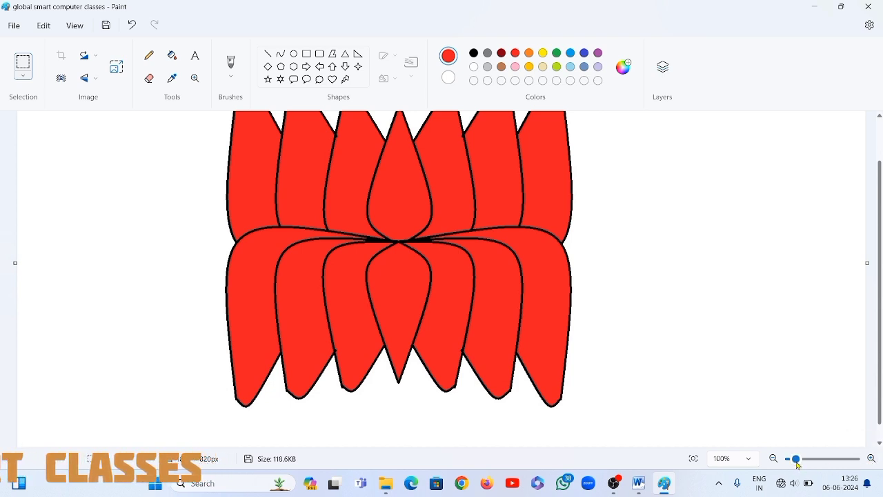
drag(796, 461, 796, 462)
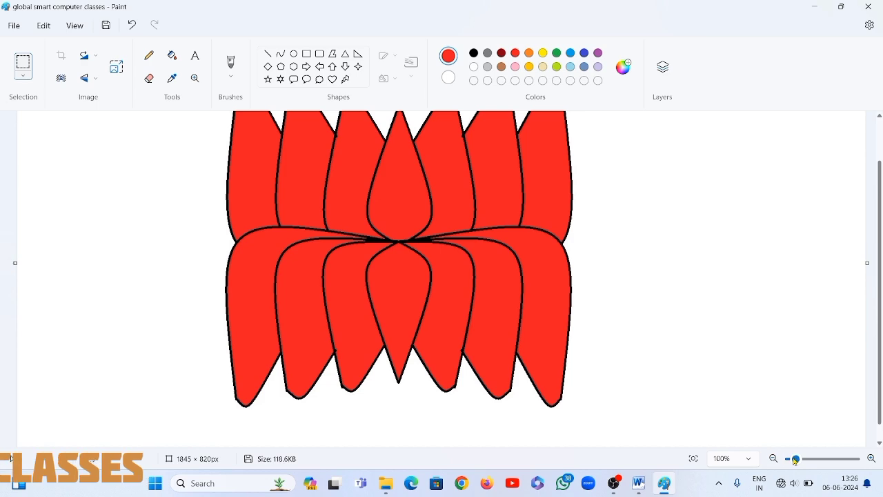
mouse_move(797, 461)
mouse_down()
mouse_move(835, 460)
mouse_move(799, 460)
mouse_move(806, 468)
mouse_up()
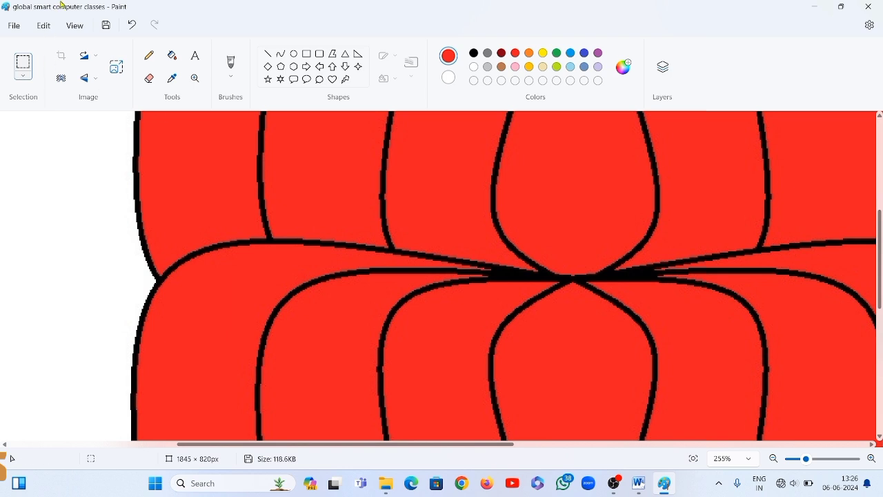
- Show the lotus drawing in full screen and return to the normal editing view
click(74, 25)
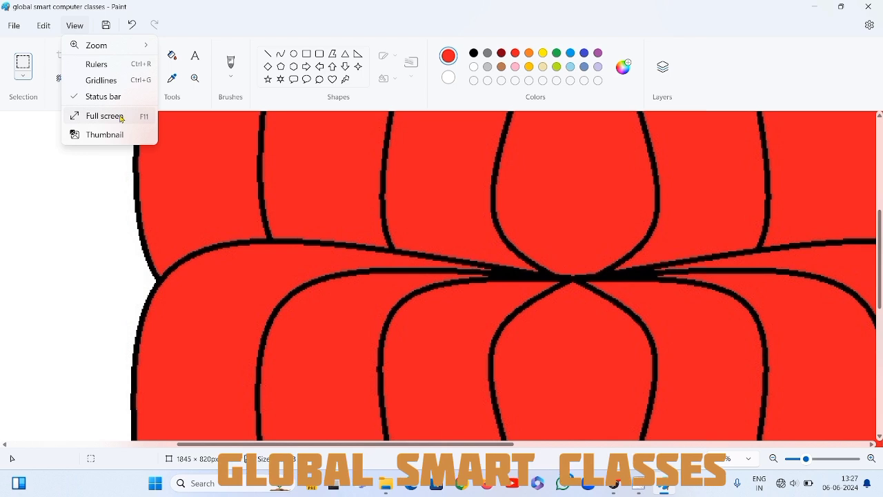
click(108, 122)
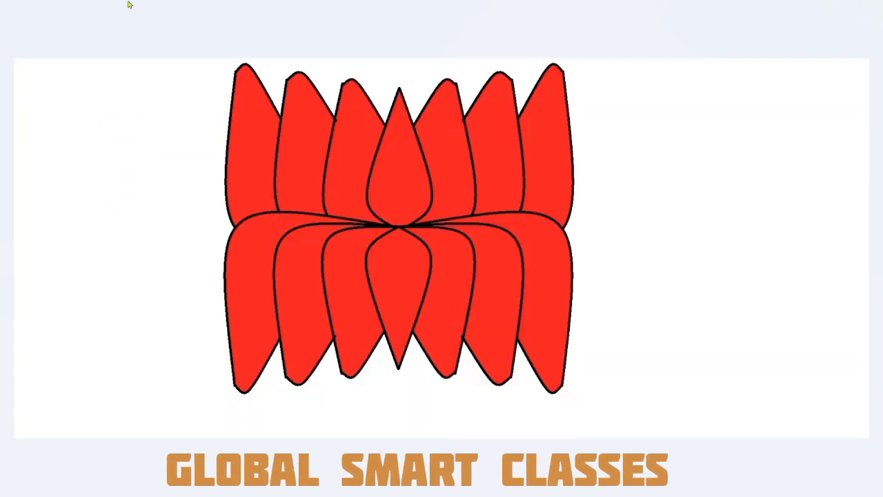
click(750, 262)
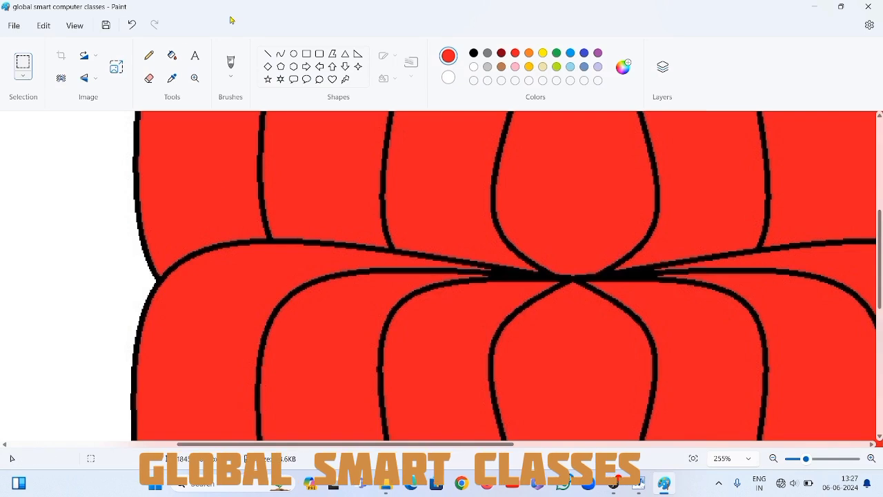
- Zoom out of the lotus drawing to 100%
click(774, 459)
click(774, 459)
click(774, 459)
click(774, 459)
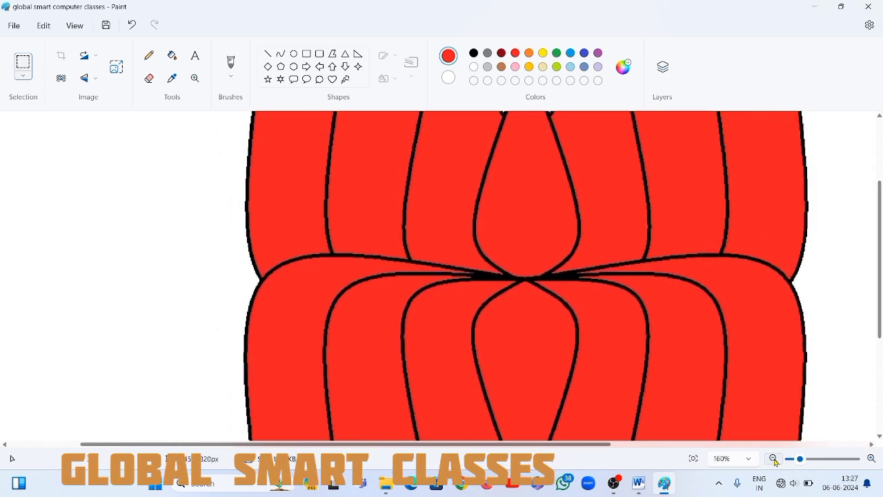
click(774, 459)
click(774, 459)
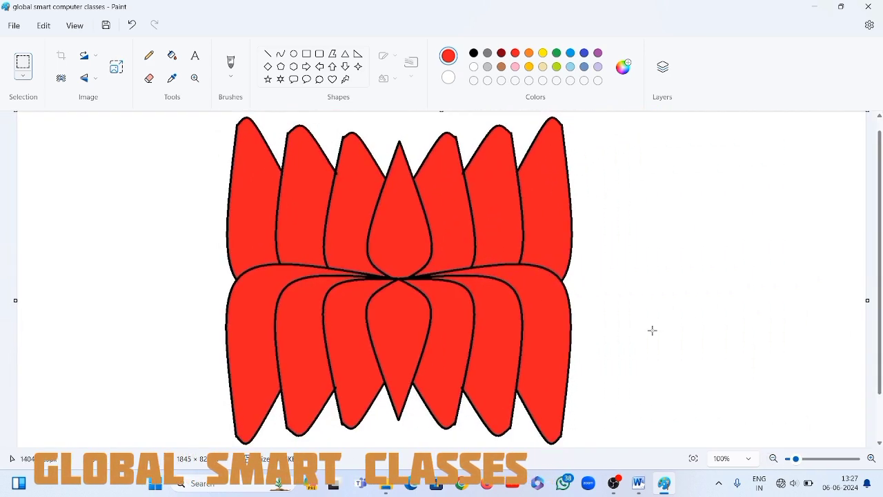
- Review the whole lotus at 100% zoom by scrolling between its upper and lower petals
scroll(636, 205, up, 1)
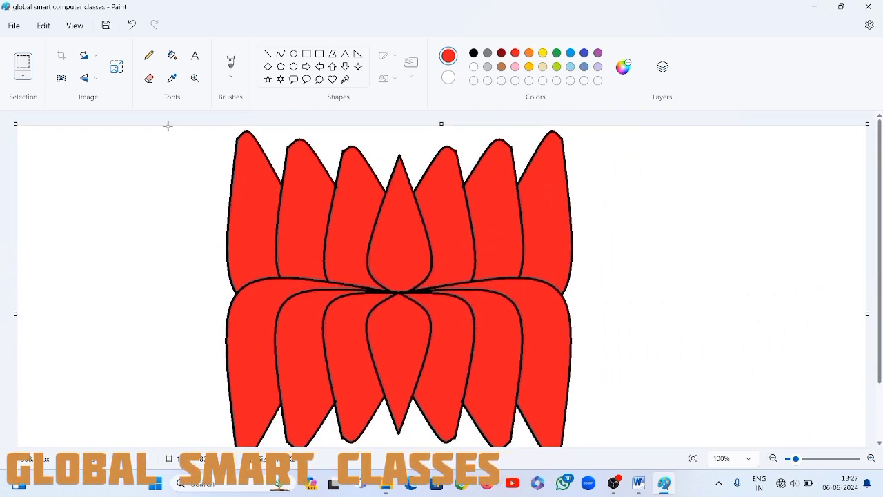
scroll(142, 173, down, 1)
scroll(143, 176, up, 1)
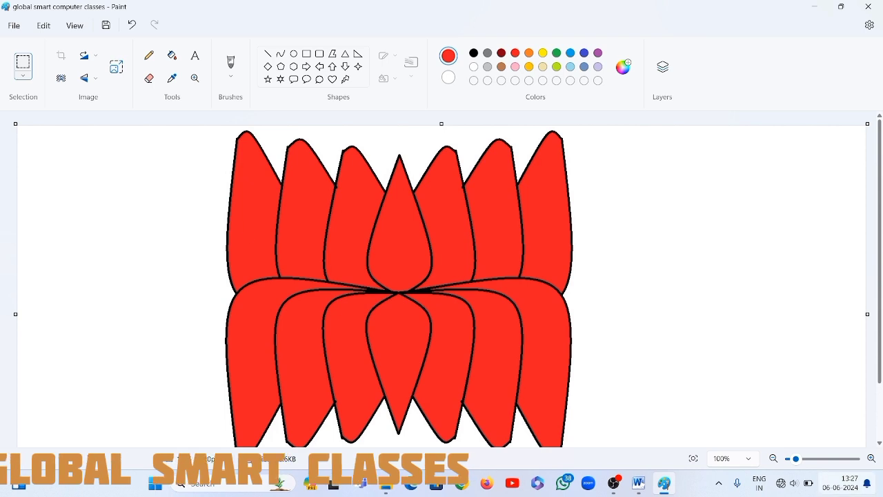
scroll(668, 323, down, 1)
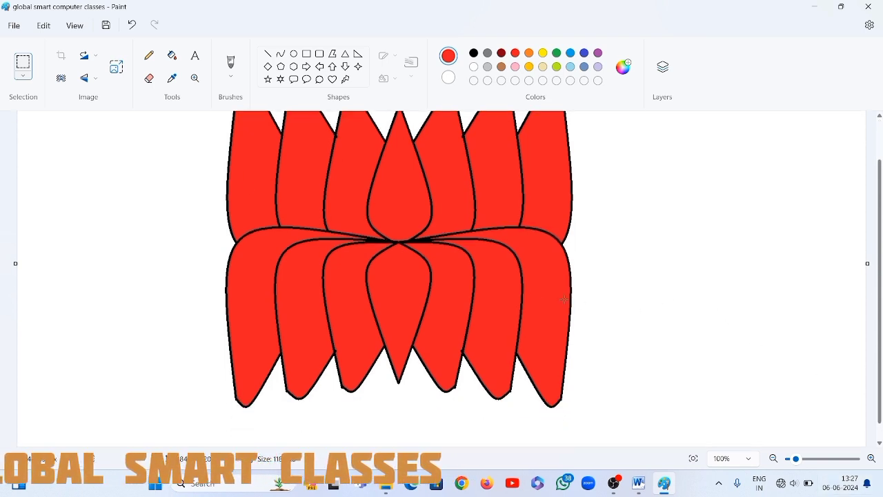
scroll(500, 281, up, 1)
scroll(146, 155, down, 1)
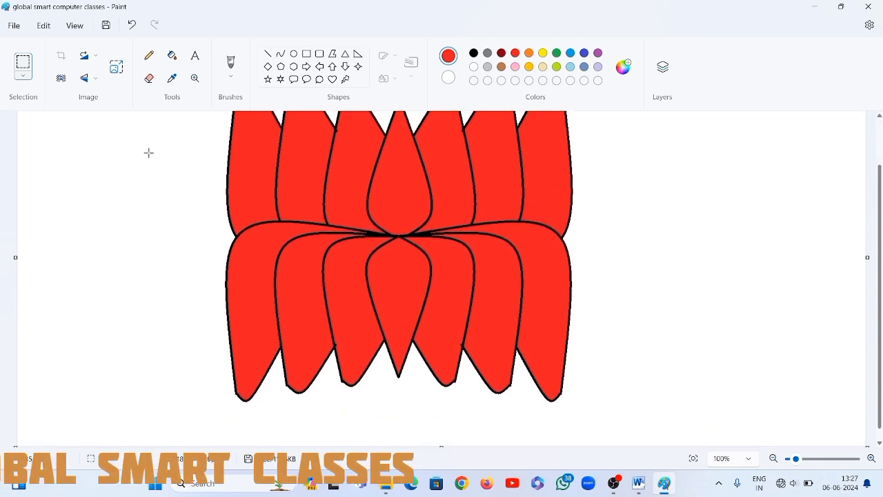
scroll(148, 153, up, 1)
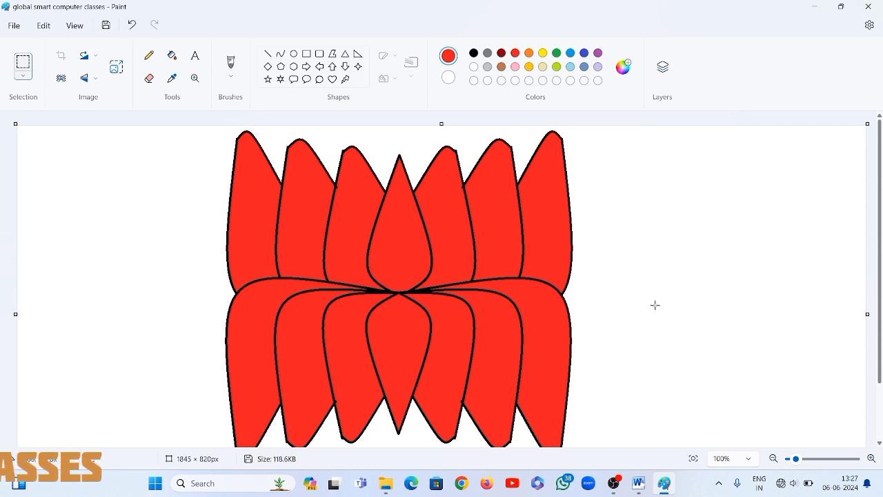
scroll(629, 282, down, 3)
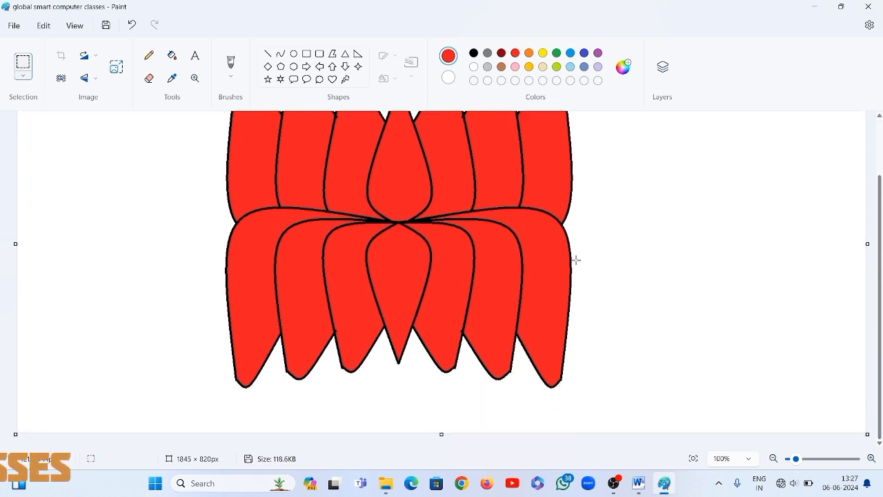
scroll(583, 263, up, 3)
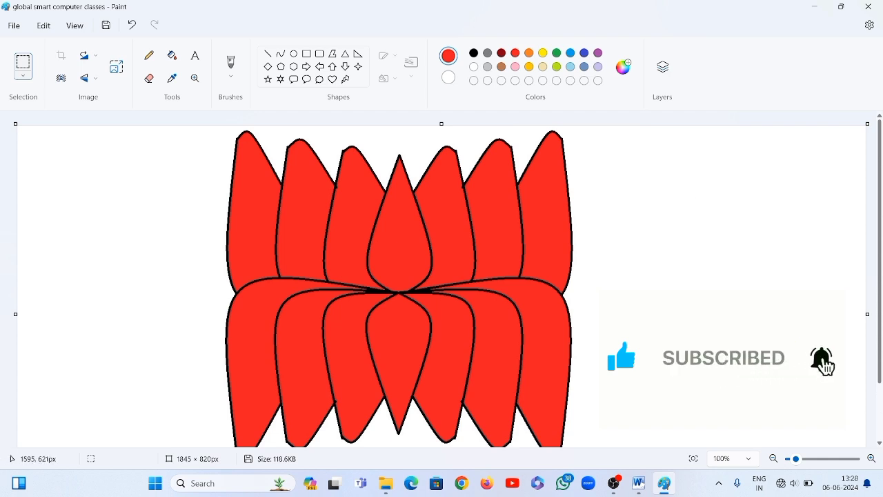
scroll(629, 225, down, 2)
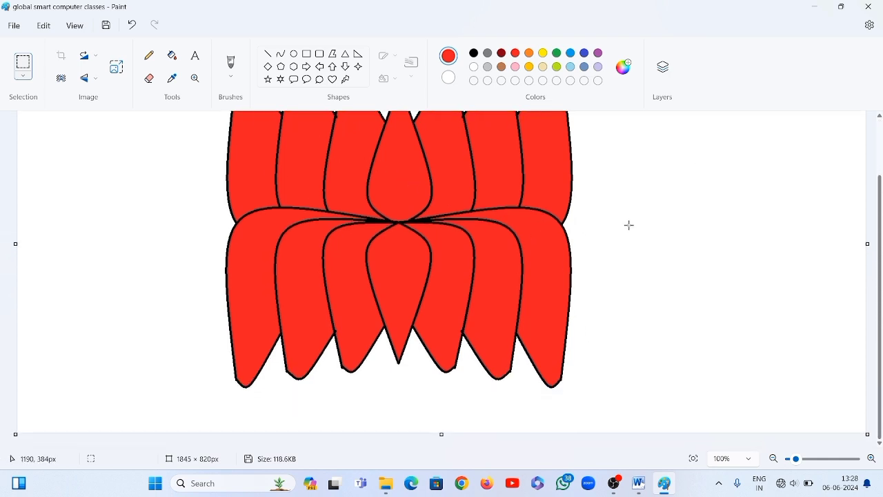
scroll(738, 240, up, 2)
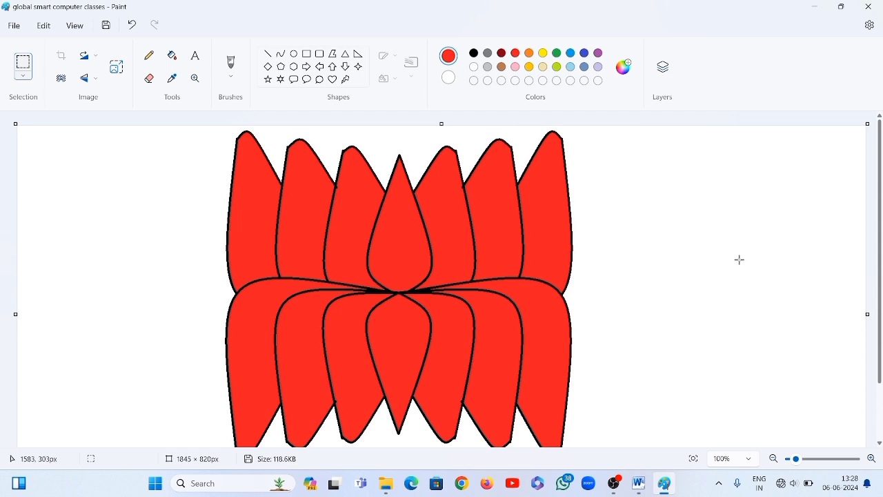